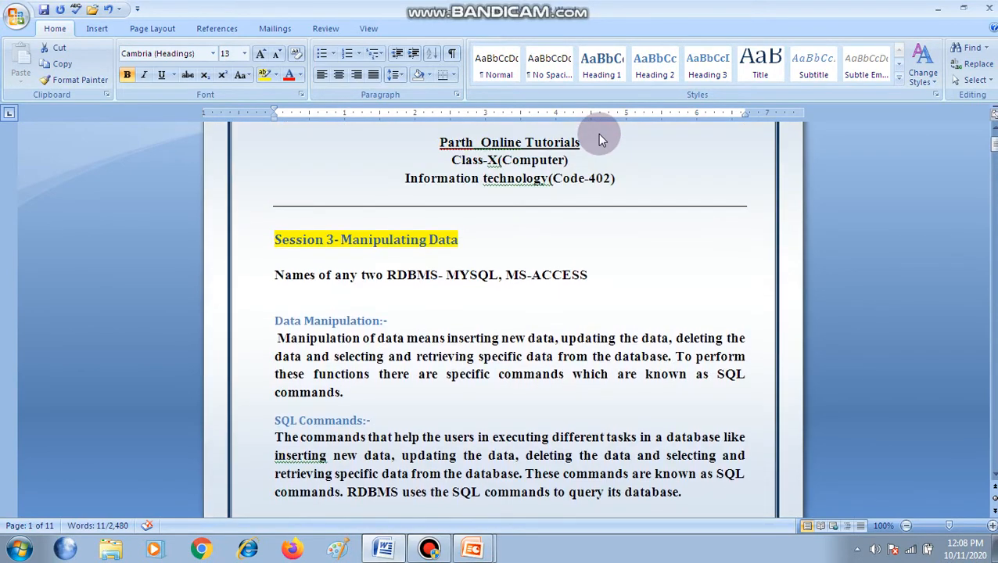
{"action": "scroll", "coordinate": [597, 138], "scroll_direction": "up", "scroll_amount": 2}
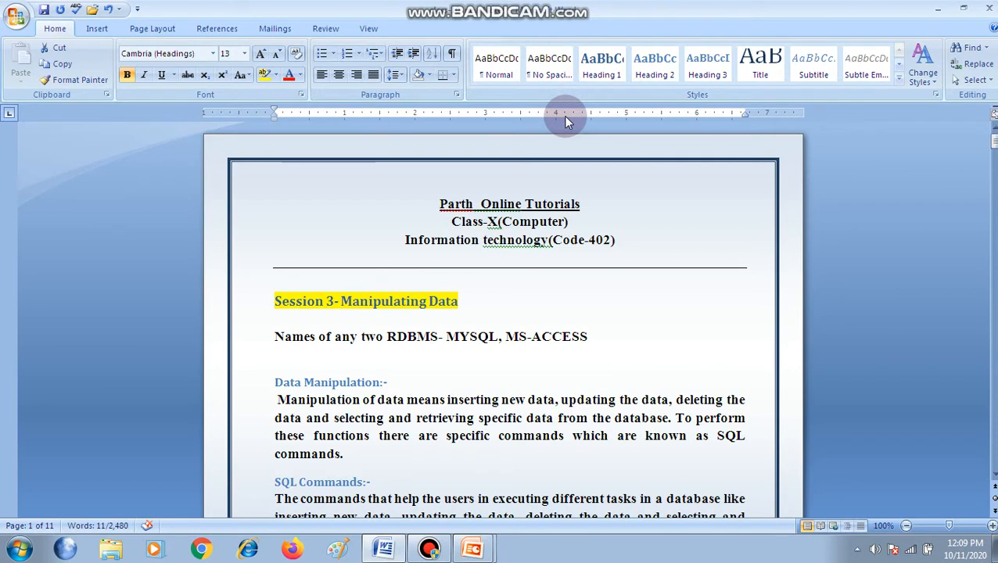
Review the built-in table of contents styles available for the document
{"action": "left_click", "coordinate": [220, 30]}
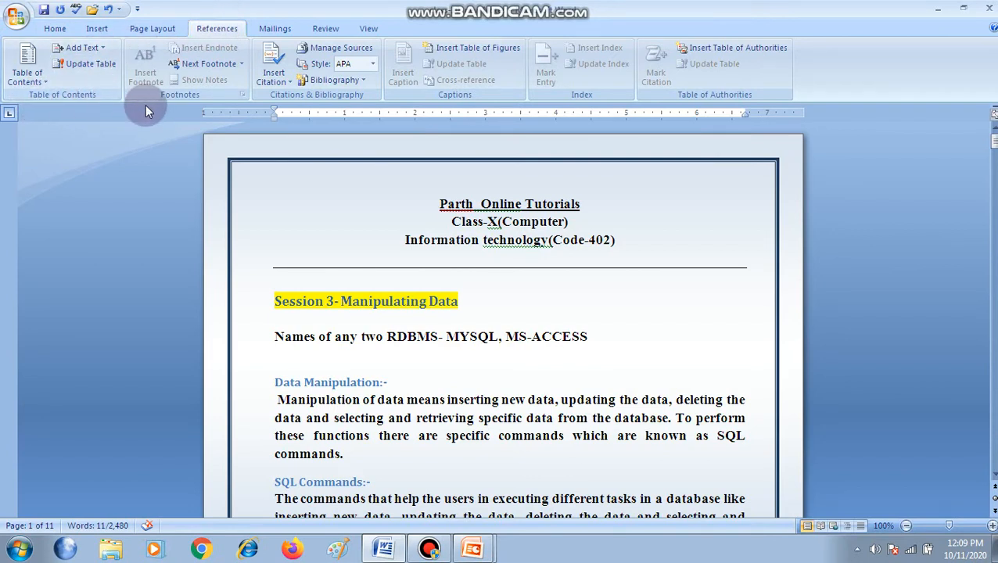
{"action": "left_click", "coordinate": [47, 89]}
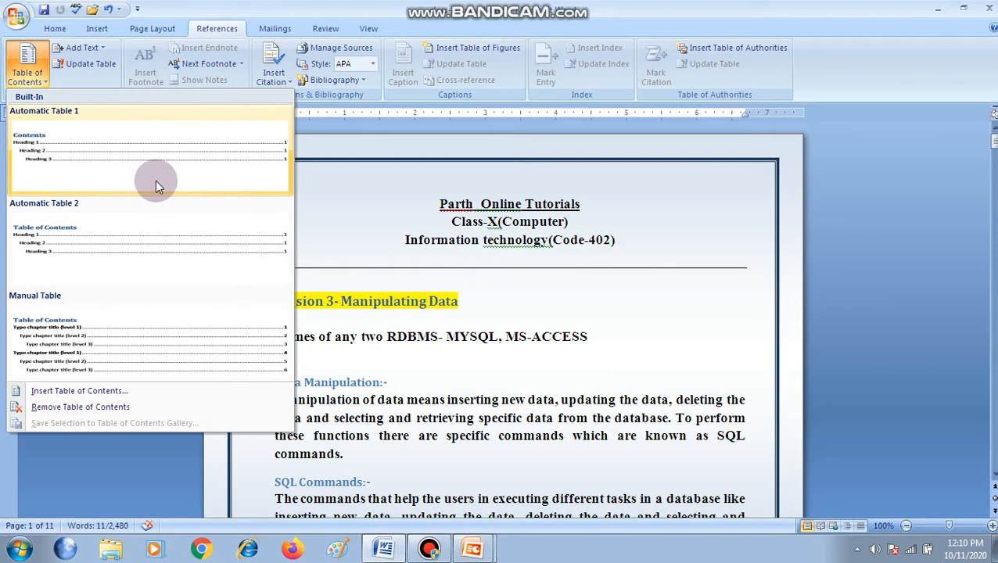
{"action": "left_click", "coordinate": [368, 208]}
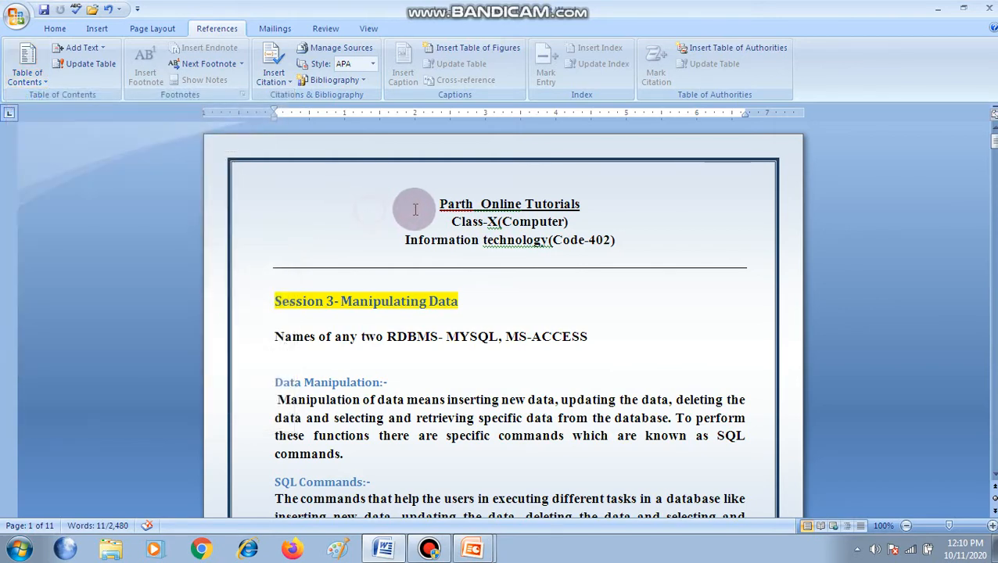
Insert an Automatic Table 1 table of contents before the title heading on the first page
{"action": "left_click", "coordinate": [416, 209]}
{"action": "key", "text": "Tab"}
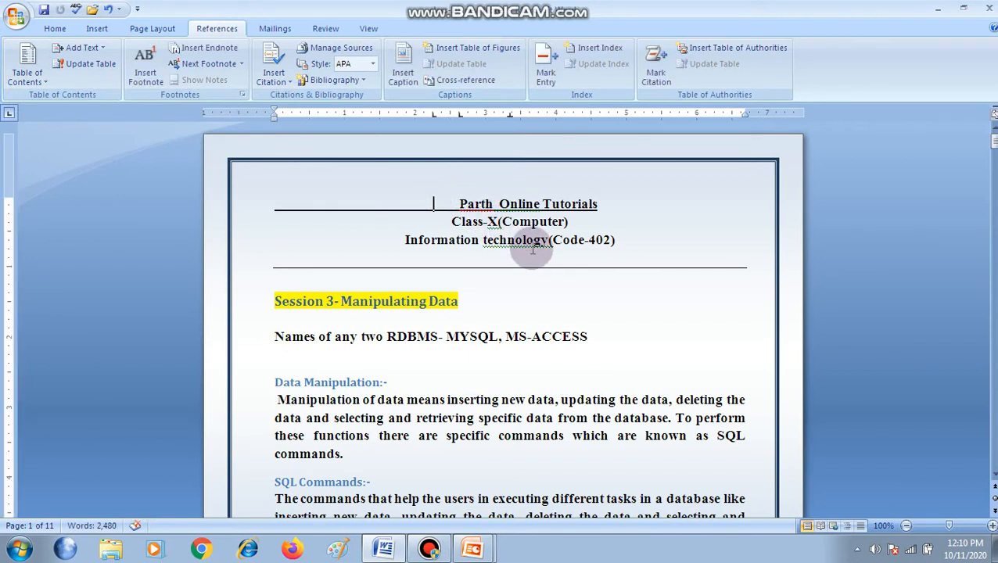
{"action": "key", "text": "BackSpace"}
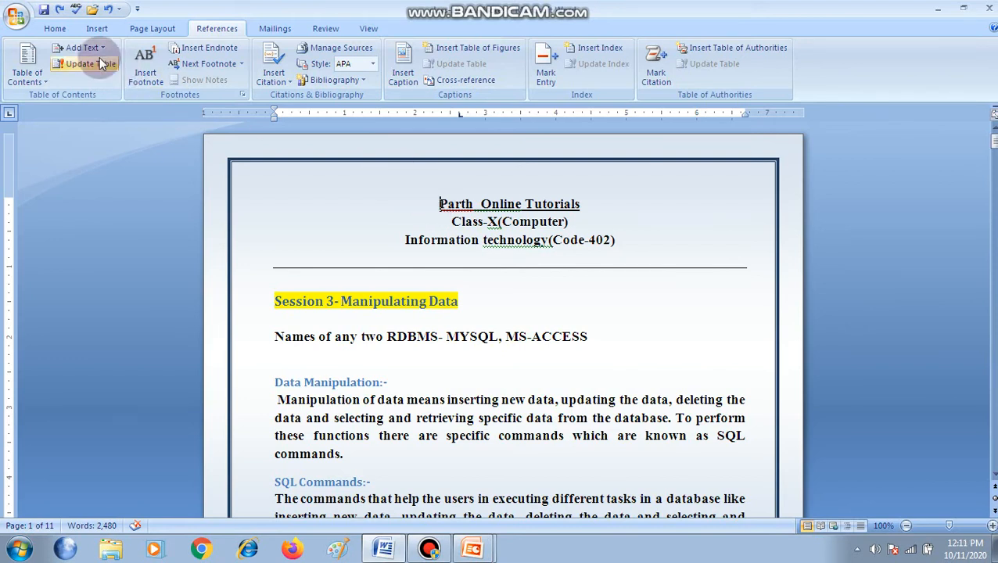
{"action": "left_click", "coordinate": [17, 16]}
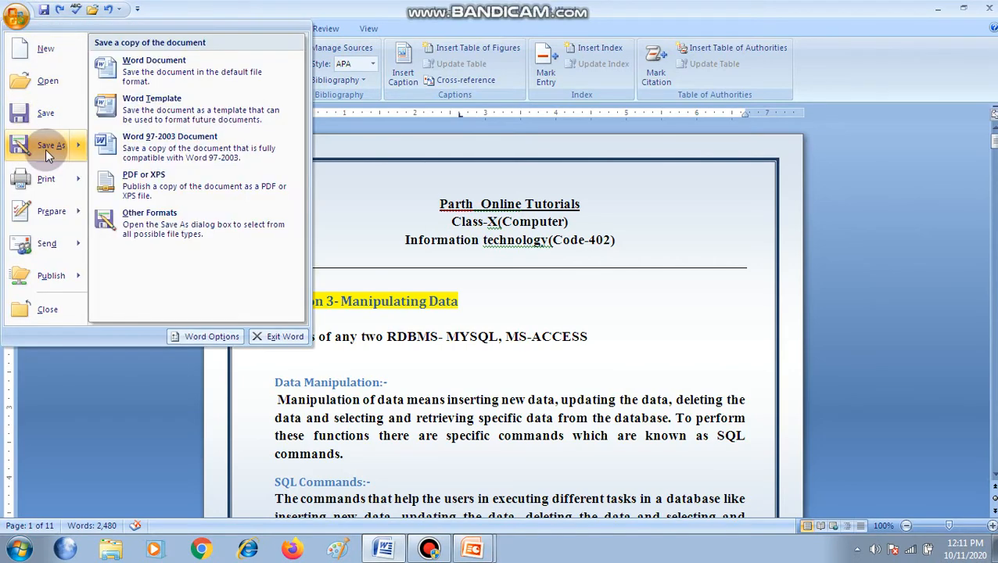
{"action": "left_click", "coordinate": [90, 384]}
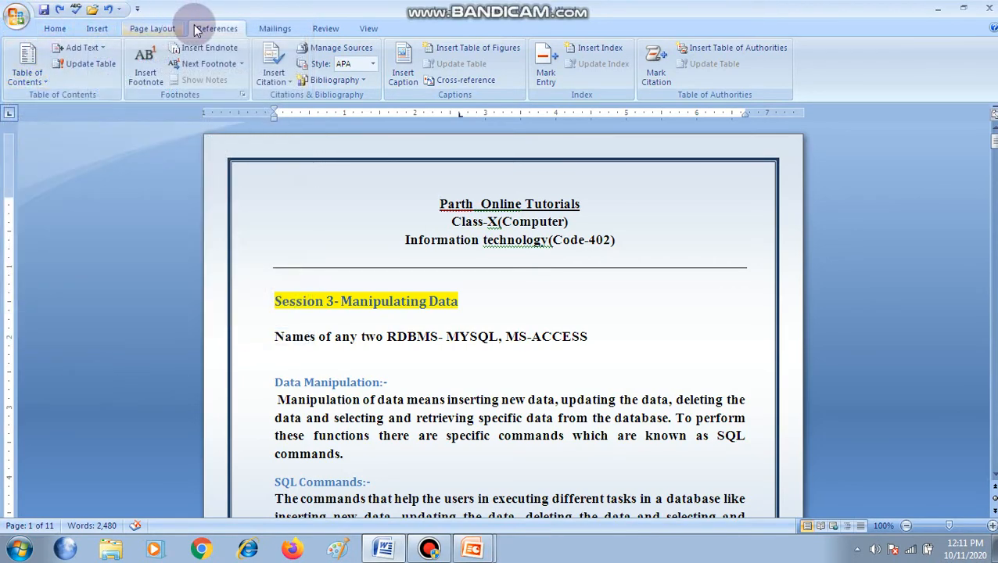
{"action": "left_click", "coordinate": [31, 77]}
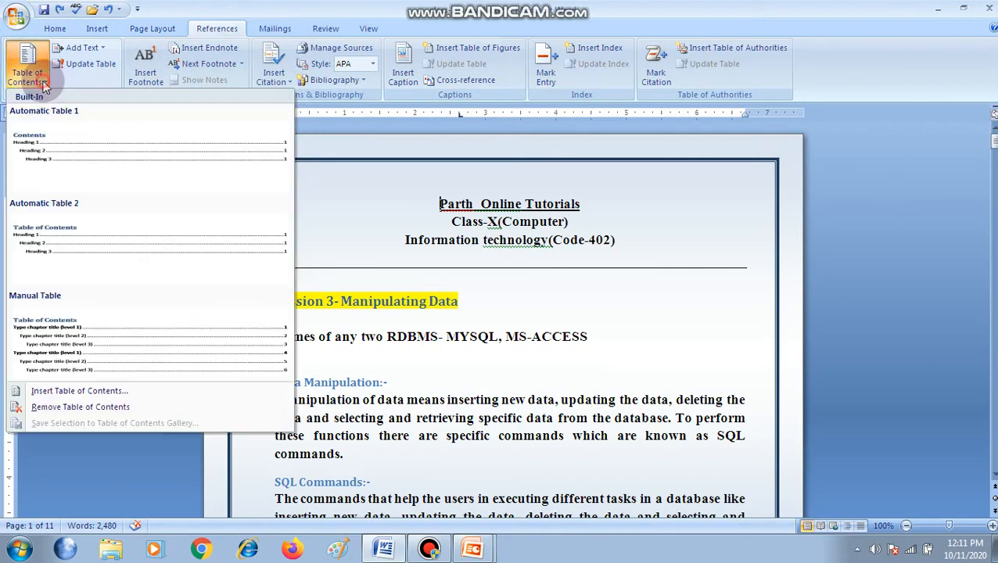
{"action": "left_click", "coordinate": [82, 153]}
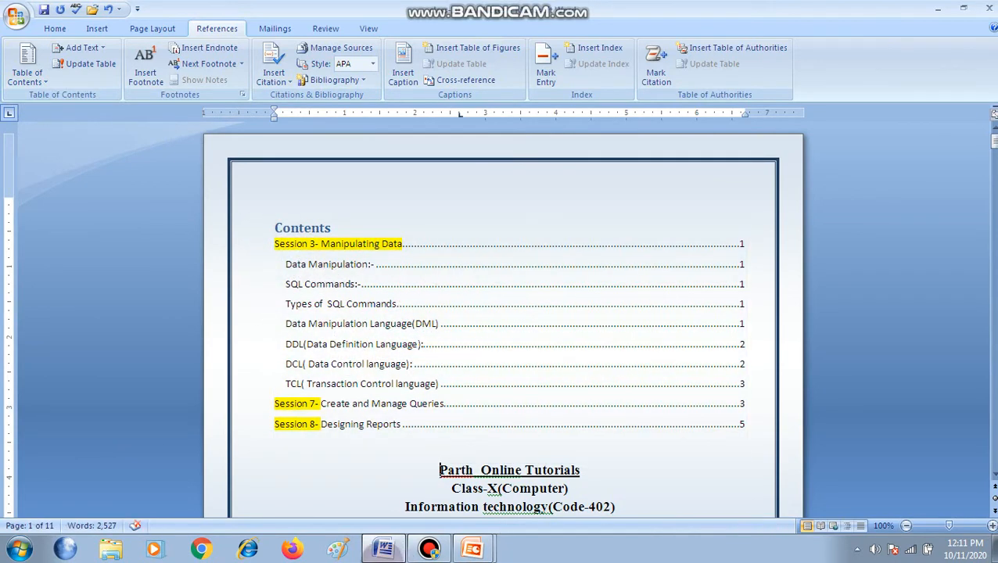
Insert a page break between the table of contents and the document title so the body starts on a new page
{"action": "scroll", "coordinate": [538, 482], "scroll_direction": "down", "scroll_amount": 2}
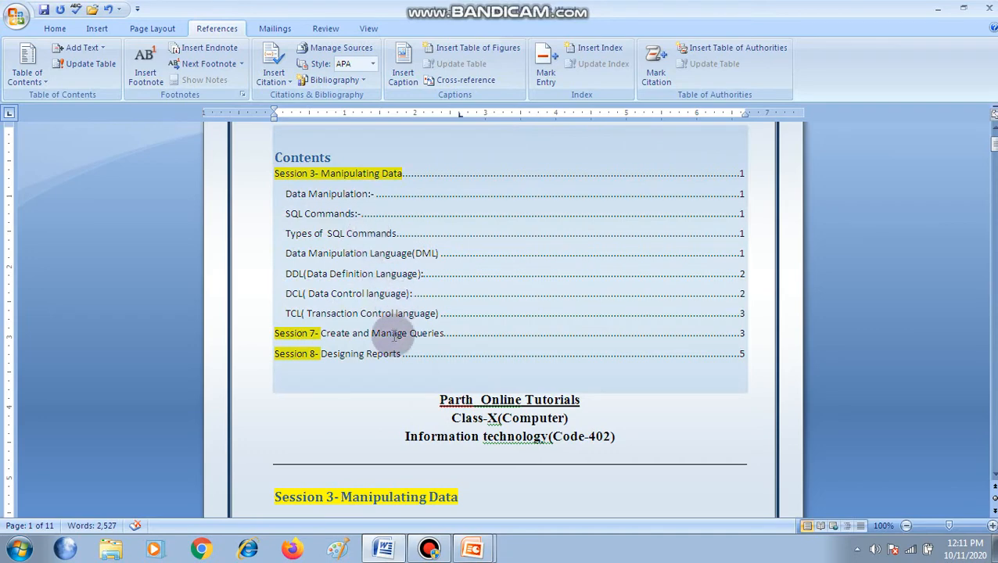
{"action": "key", "text": "ctrl+Return"}
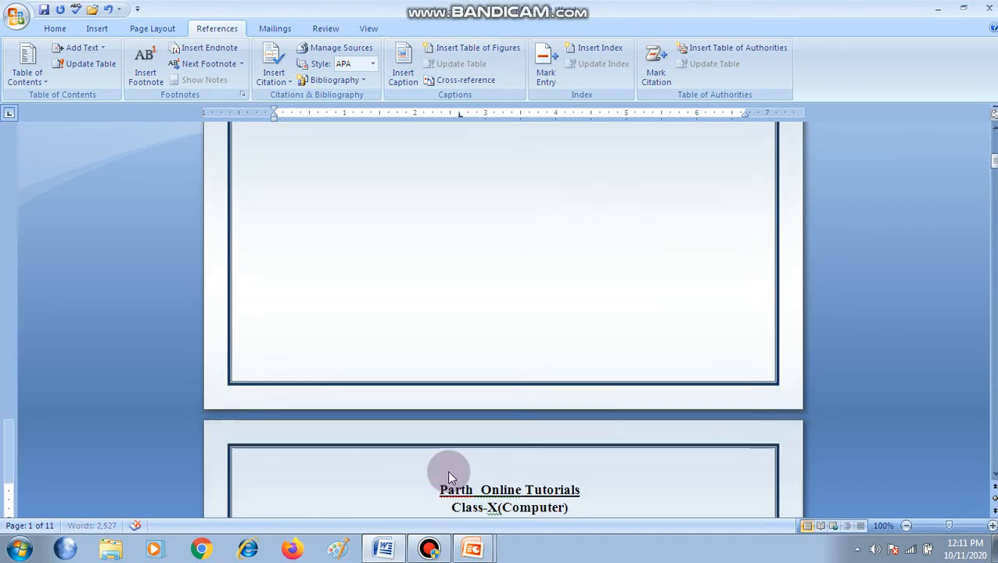
{"action": "scroll", "coordinate": [423, 469], "scroll_direction": "up", "scroll_amount": 10}
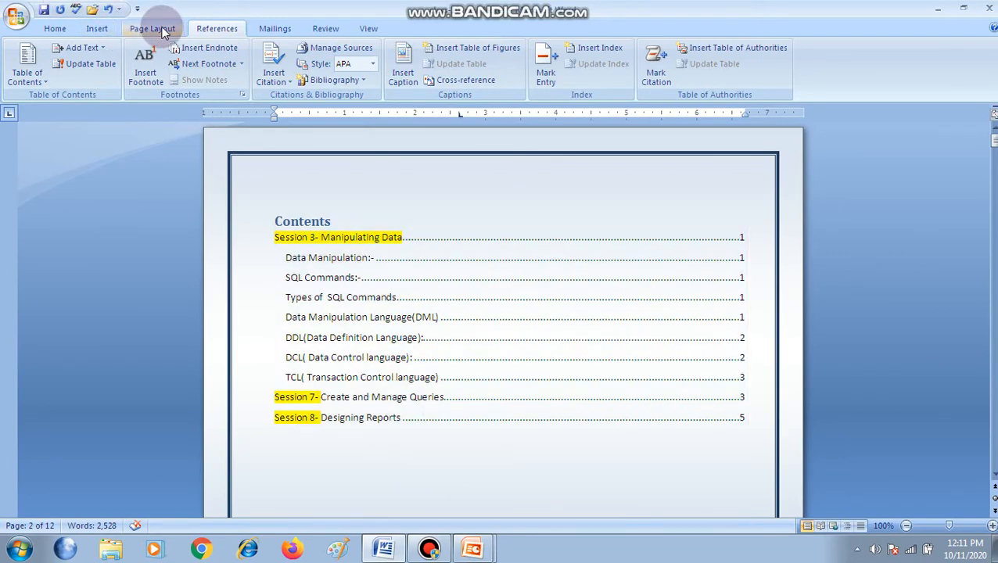
Review the available page break and section break types
{"action": "left_click", "coordinate": [160, 29]}
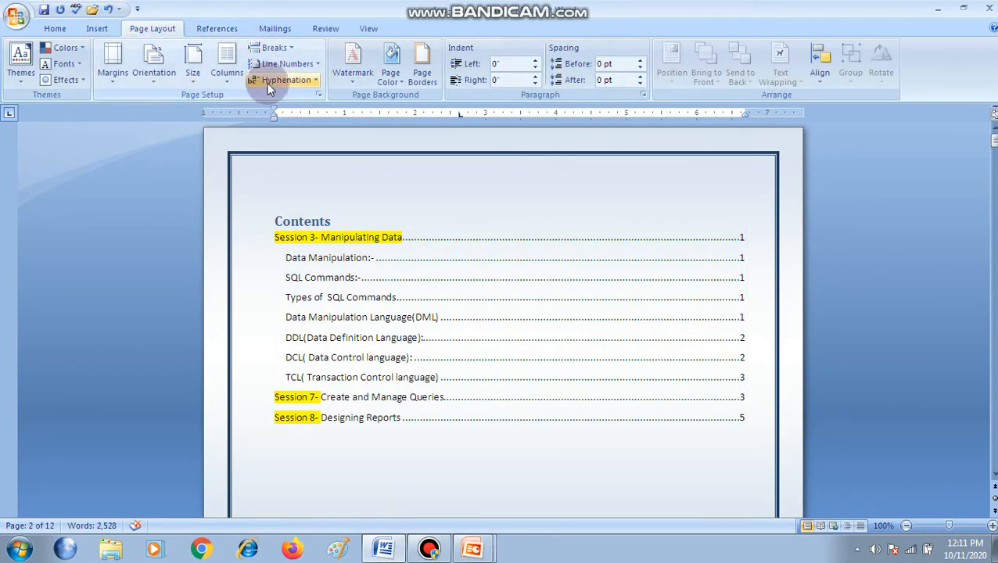
{"action": "left_click", "coordinate": [290, 47]}
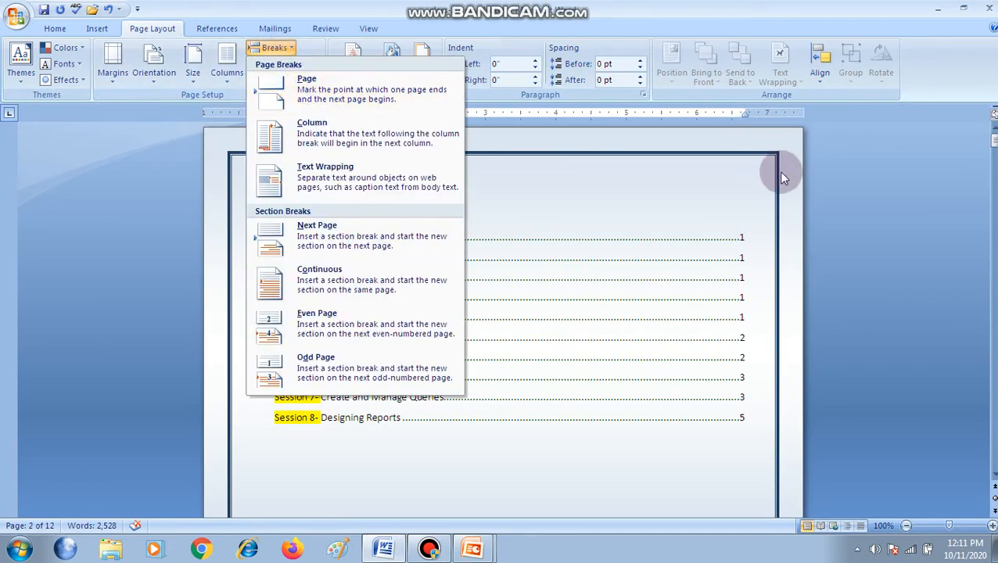
{"action": "left_click", "coordinate": [840, 188]}
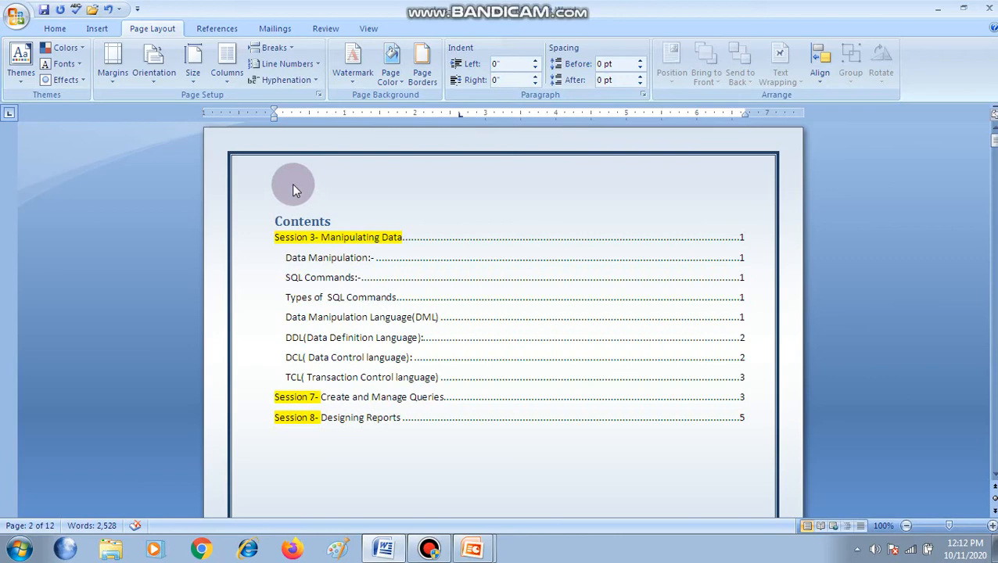
{"action": "left_click", "coordinate": [428, 550]}
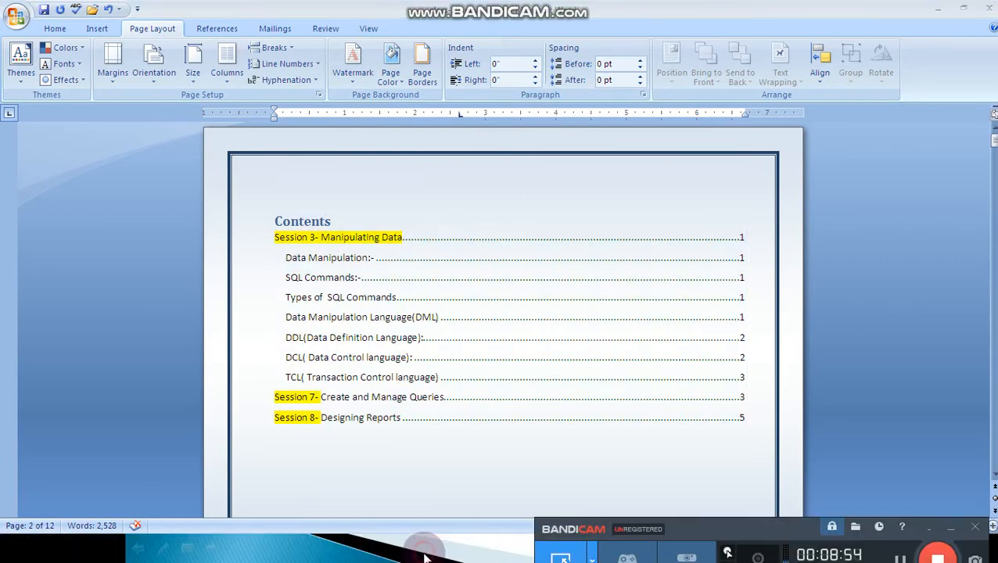
{"action": "left_click", "coordinate": [841, 358]}
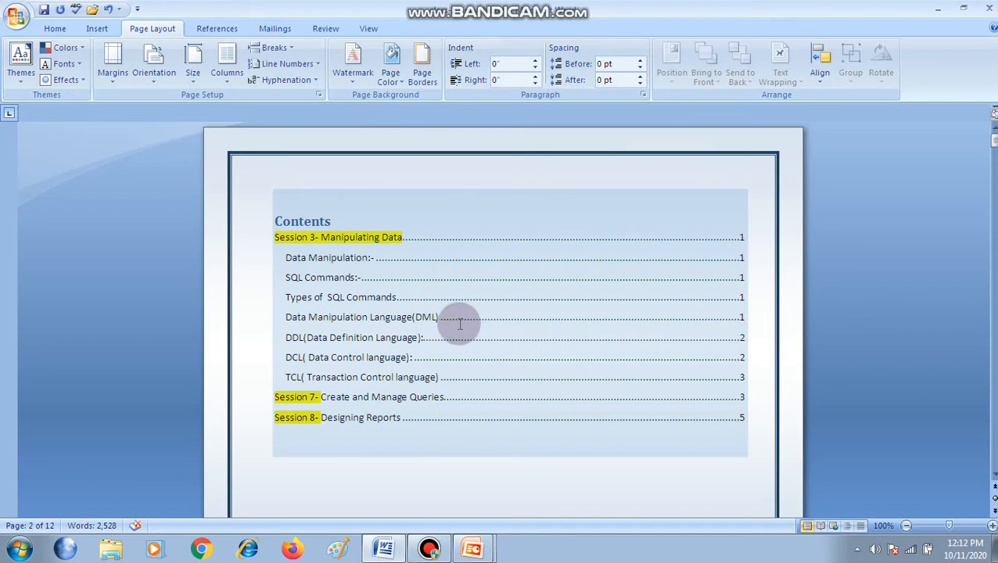
Follow the Session 7 link in the table of contents to its heading and remove the stray page break before it
{"action": "left_click", "coordinate": [312, 321]}
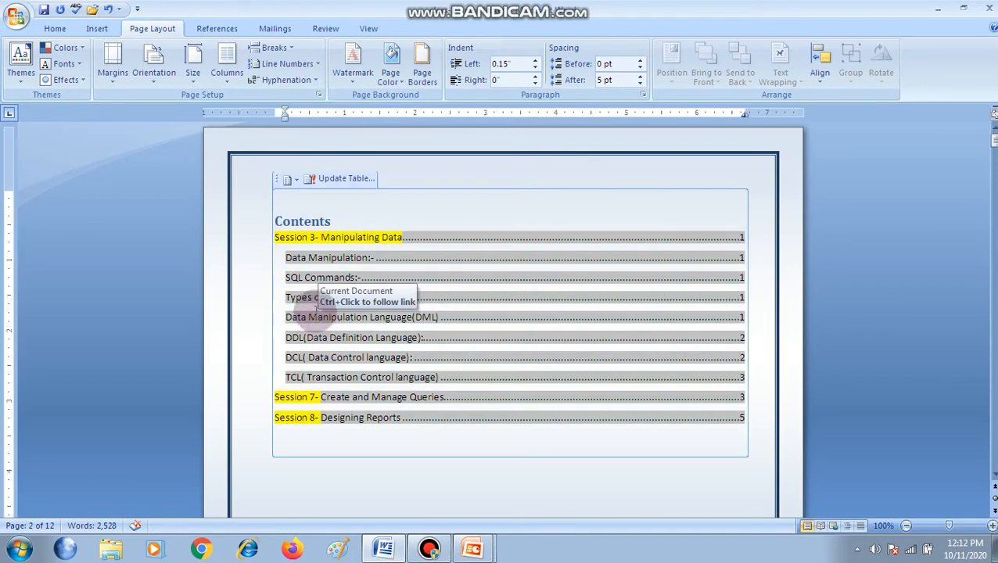
{"action": "left_click", "coordinate": [388, 478]}
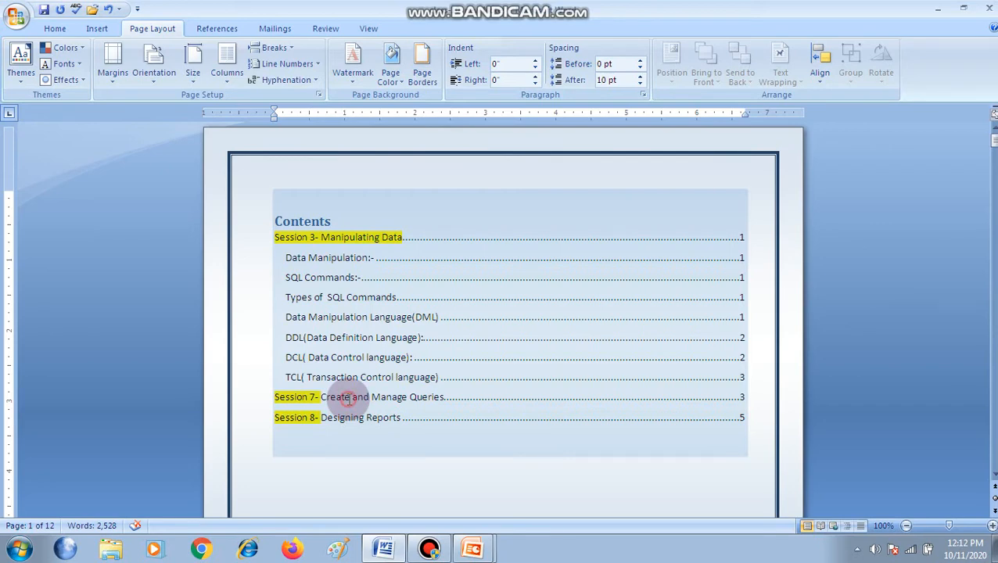
{"action": "left_click", "coordinate": [437, 476]}
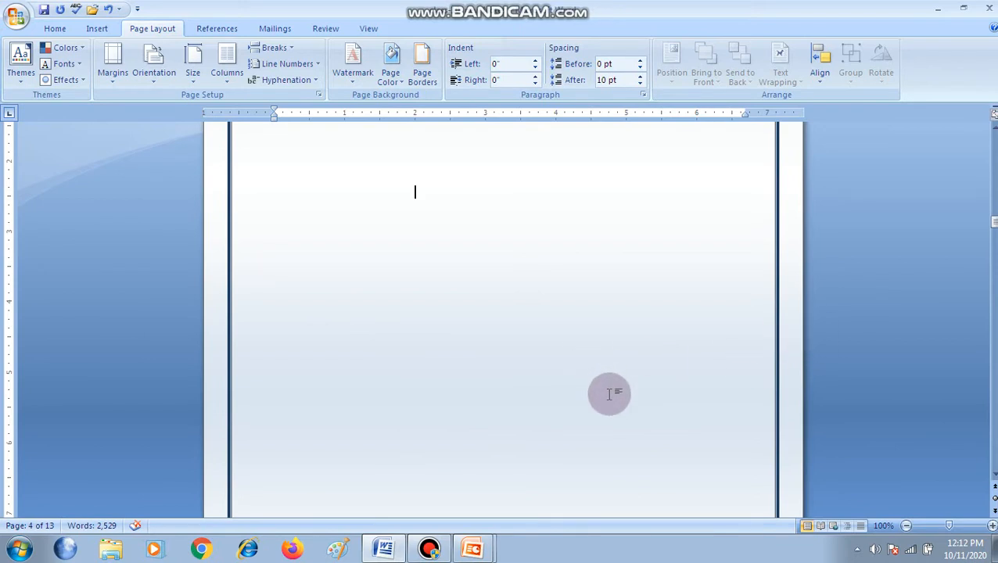
{"action": "key", "text": "BackSpace"}
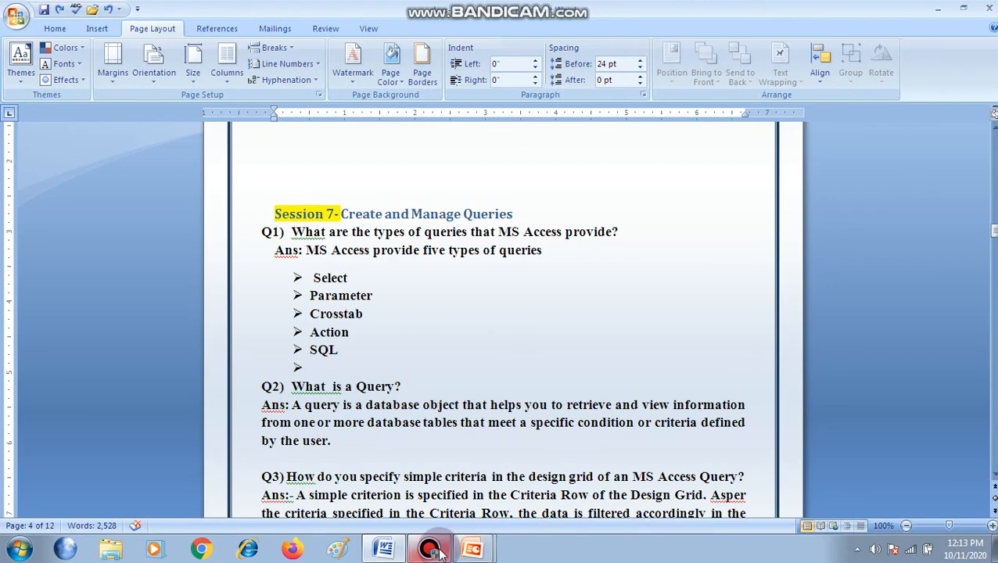
{"action": "left_click", "coordinate": [471, 545]}
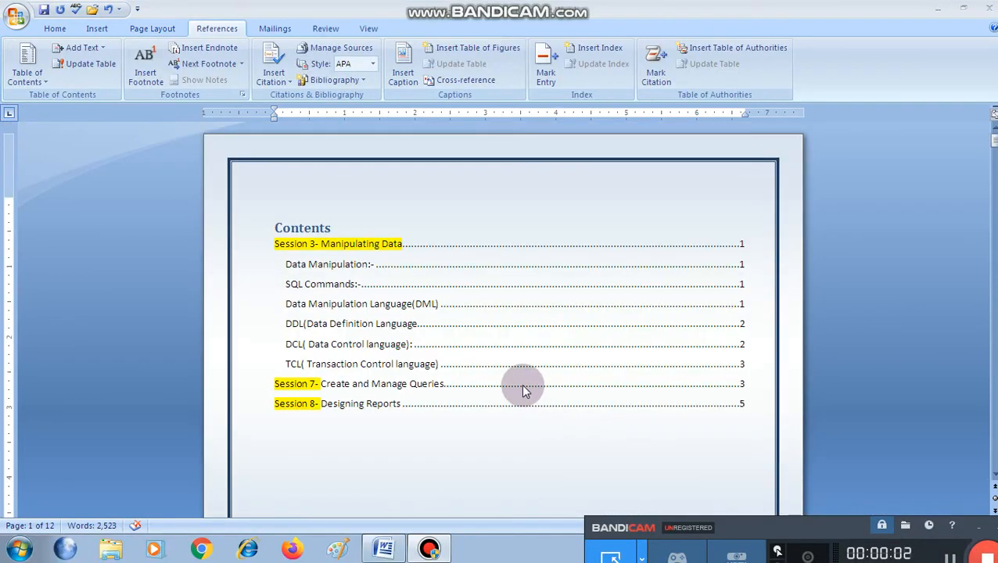
{"action": "left_click", "coordinate": [515, 423]}
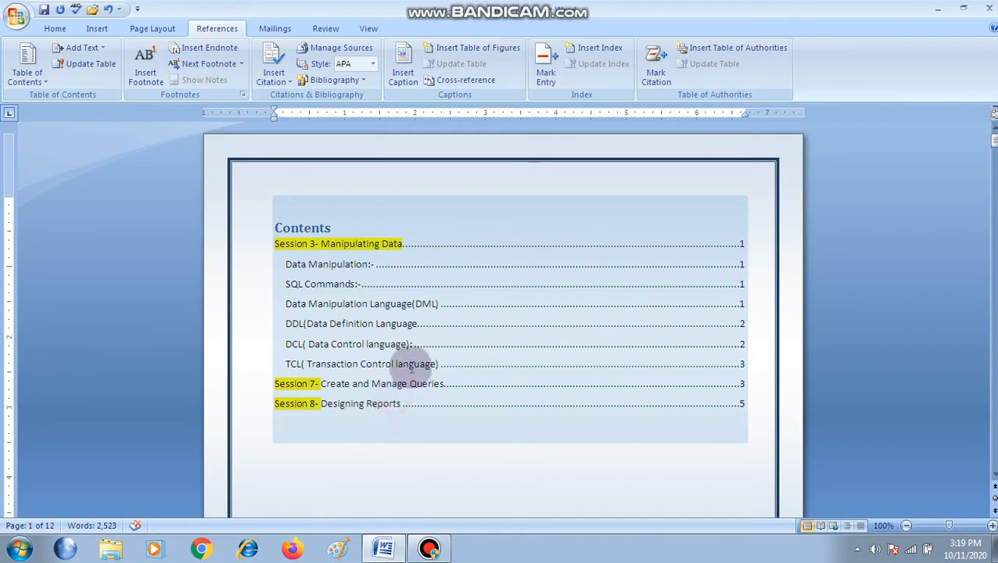
Examine the linked entries and page numbers inside the table of contents, then leave the table
{"action": "left_click", "coordinate": [411, 376]}
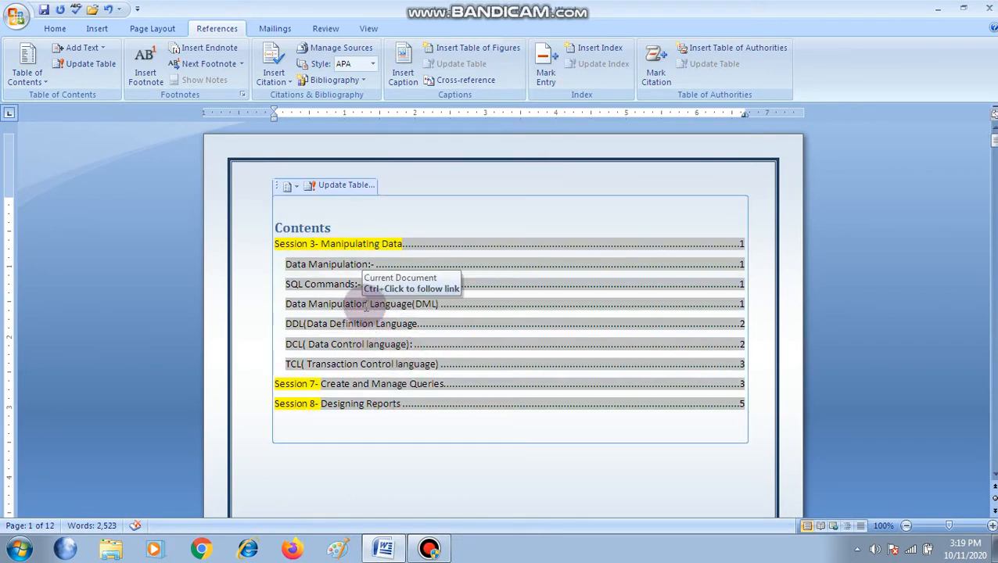
{"action": "left_click", "coordinate": [365, 304]}
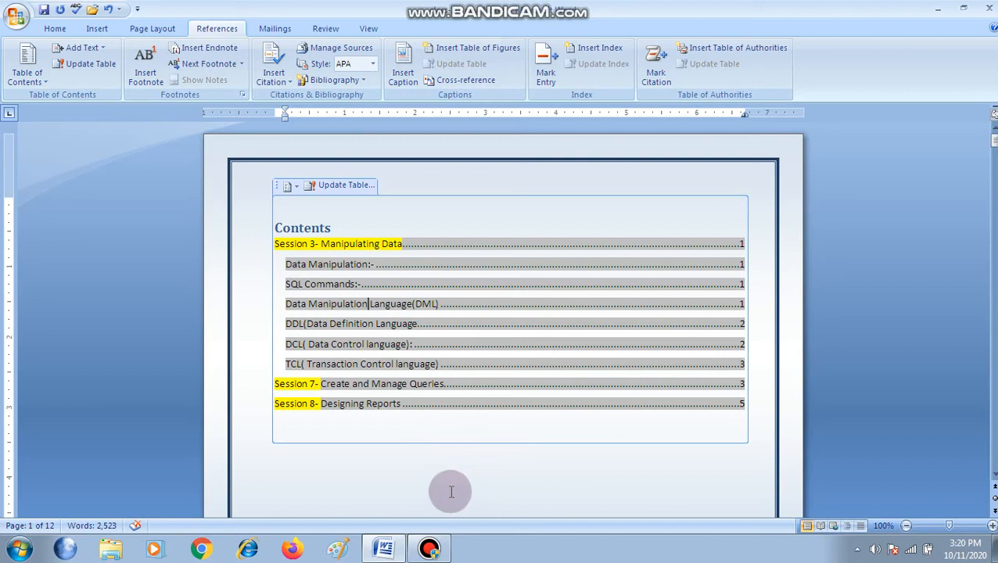
{"action": "left_click", "coordinate": [437, 483]}
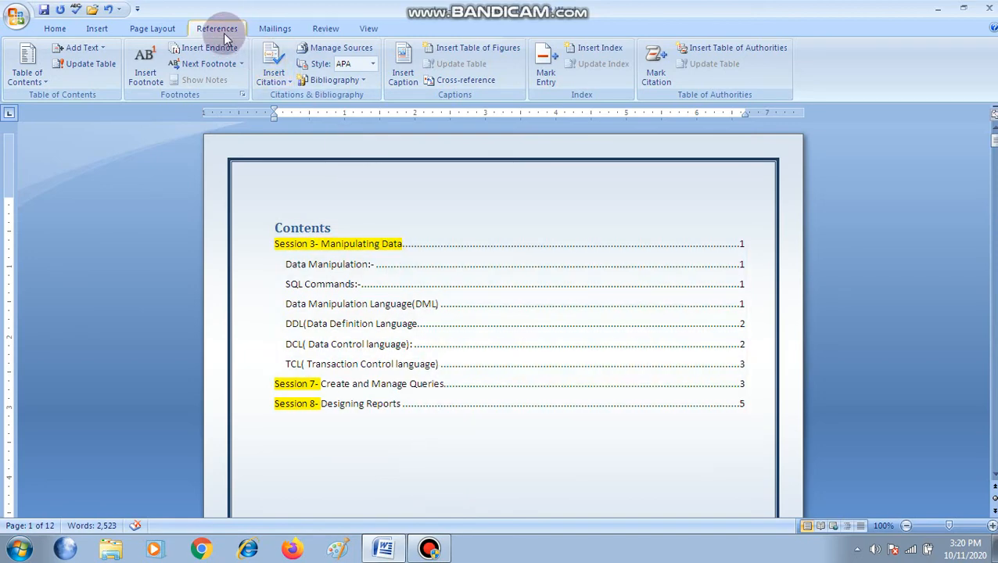
Remove the automatic table of contents from the first page
{"action": "left_click", "coordinate": [309, 228]}
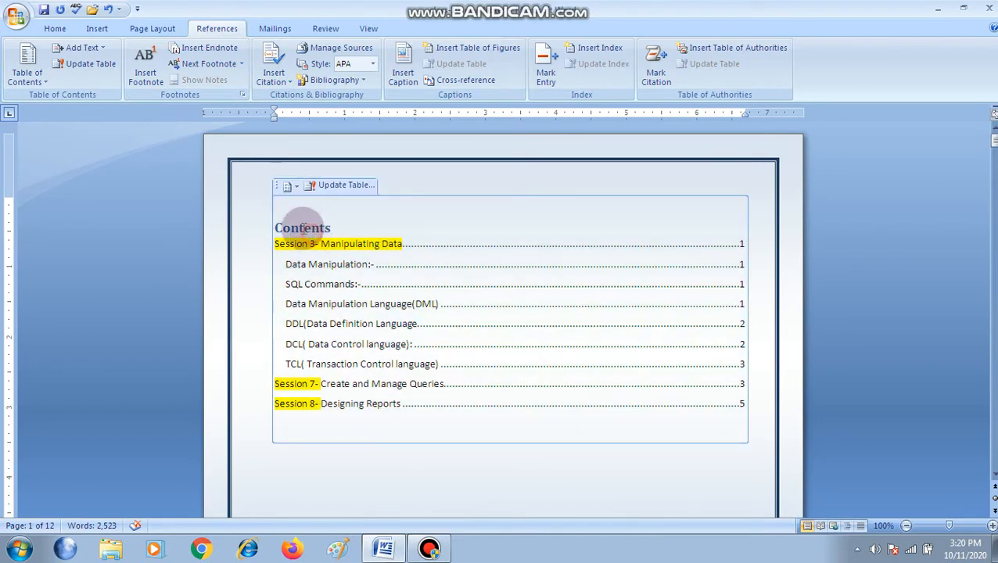
{"action": "left_click", "coordinate": [291, 187]}
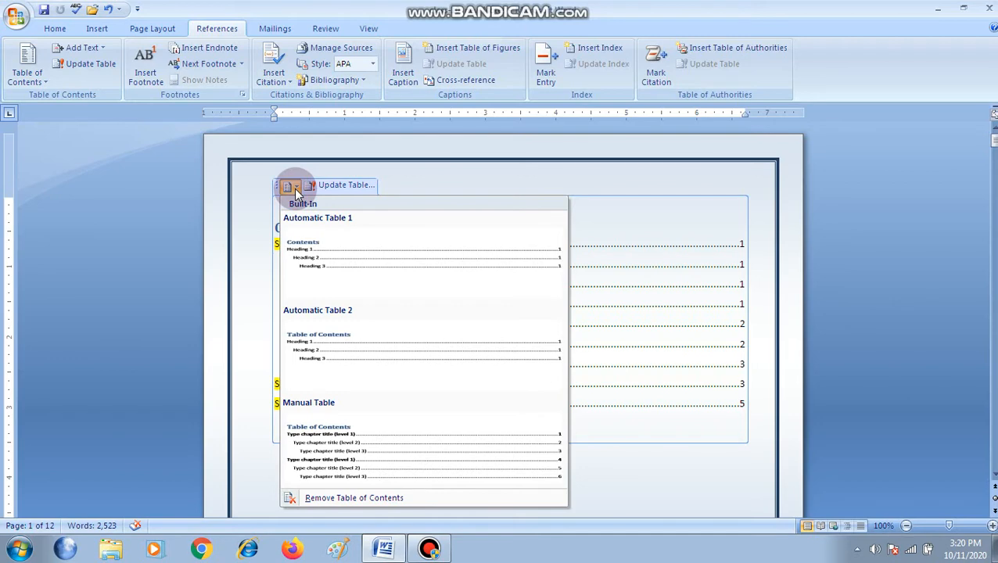
{"action": "left_click", "coordinate": [236, 223]}
{"action": "left_click", "coordinate": [296, 187]}
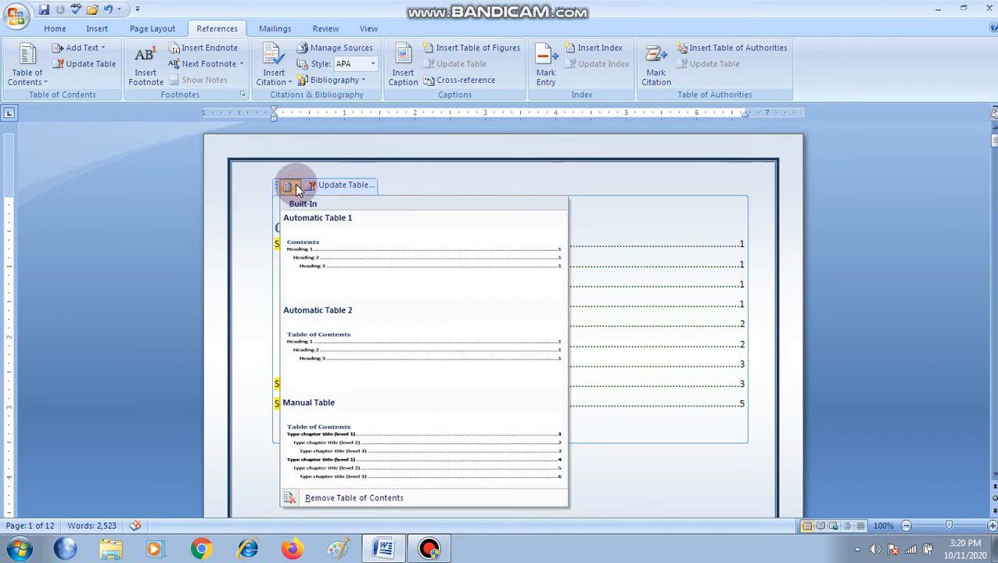
{"action": "left_click", "coordinate": [321, 498]}
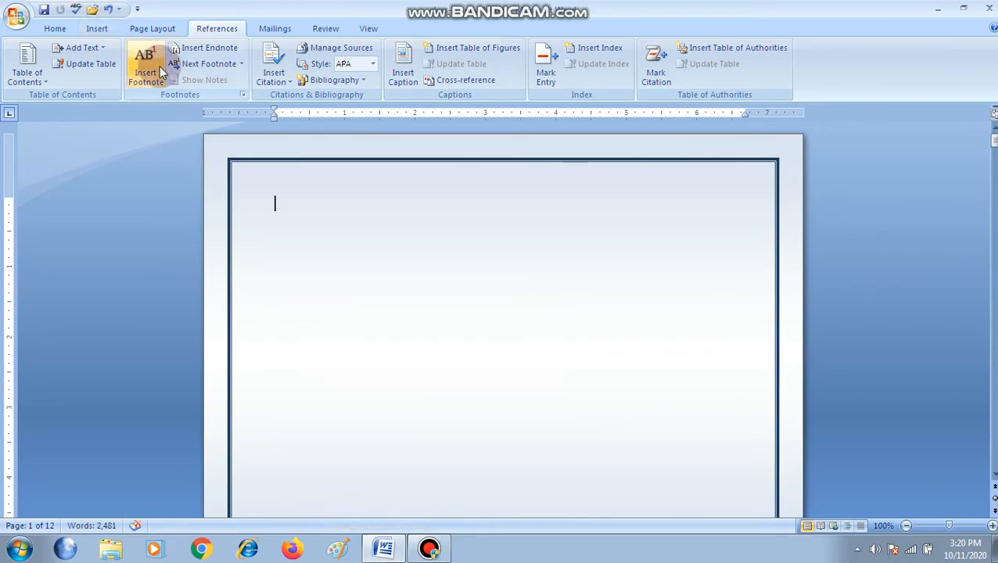
Insert a Manual Table table of contents on the empty first page and select one of its level 3 chapter title placeholders
{"action": "left_click", "coordinate": [28, 71]}
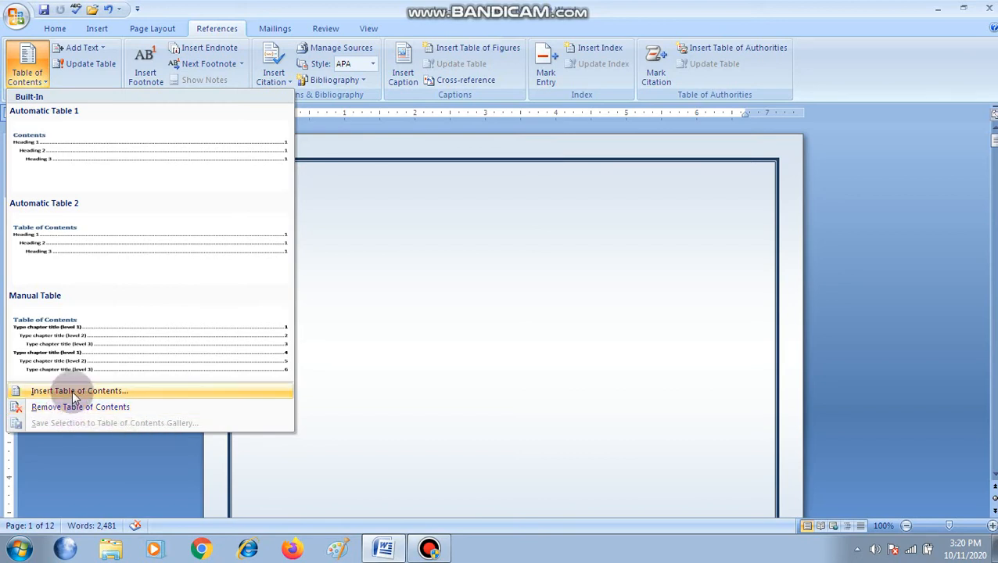
{"action": "left_click", "coordinate": [120, 302]}
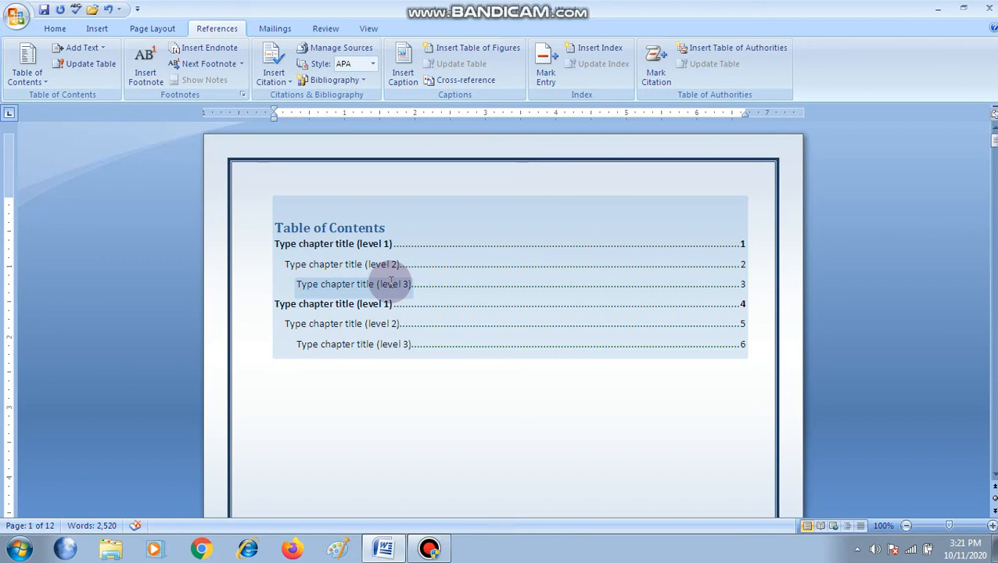
{"action": "left_click", "coordinate": [420, 377]}
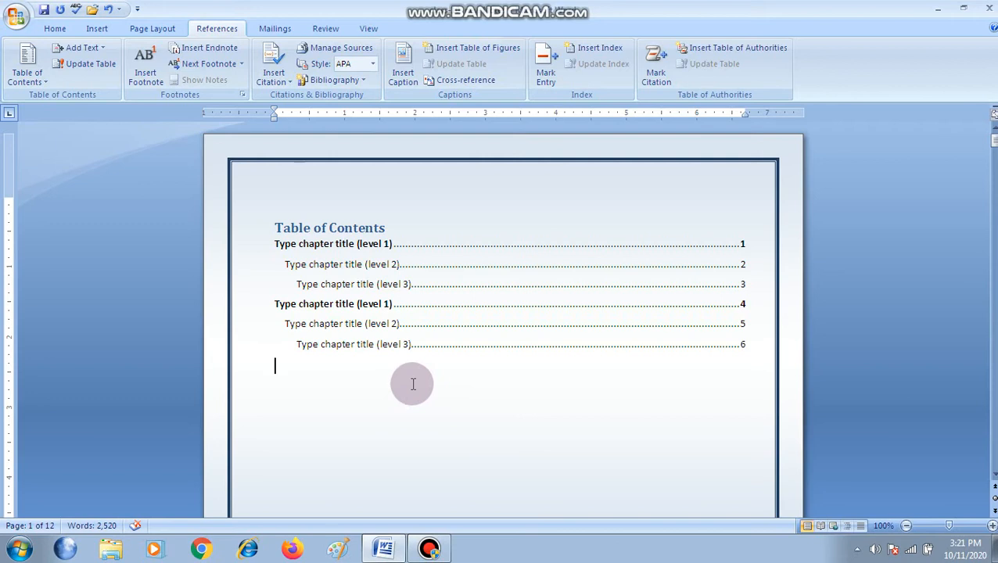
{"action": "left_click", "coordinate": [347, 285]}
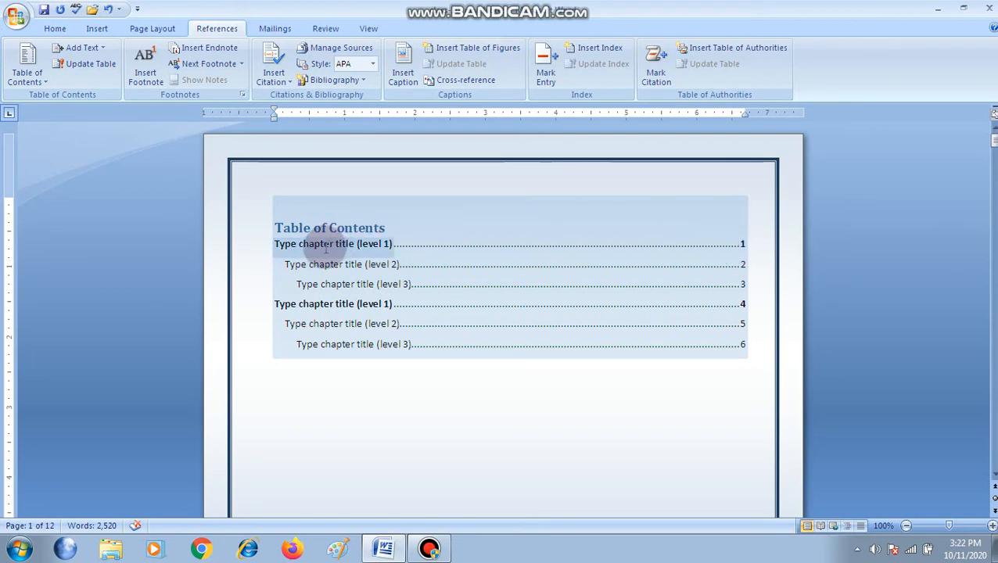
Copy the "Session 3- Manipulating Data" heading from page 2 into the first level 1 chapter title of the manual table
{"action": "left_click", "coordinate": [279, 243]}
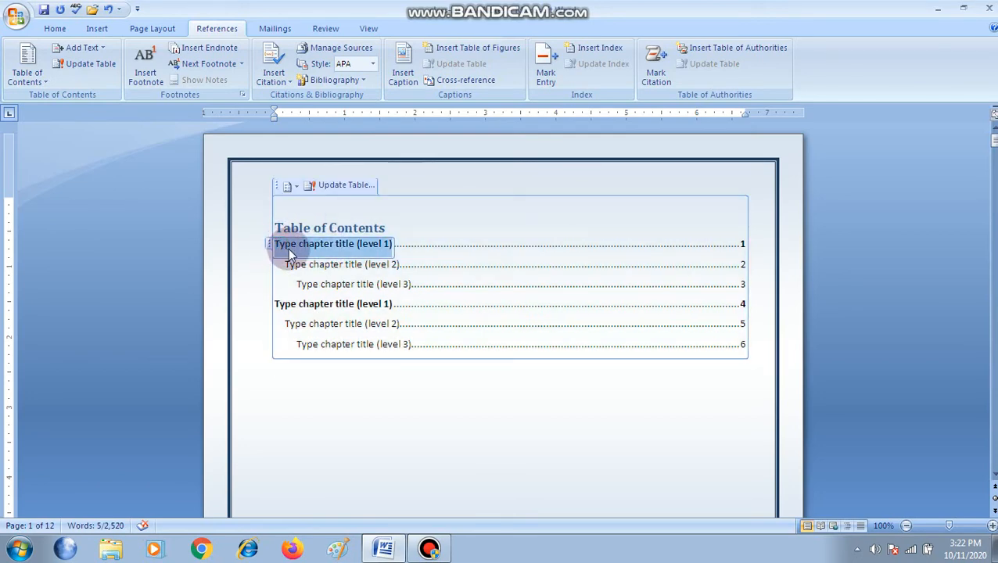
{"action": "scroll", "coordinate": [316, 339], "scroll_direction": "down", "scroll_amount": 8}
{"action": "scroll", "coordinate": [316, 339], "scroll_direction": "down", "scroll_amount": 10}
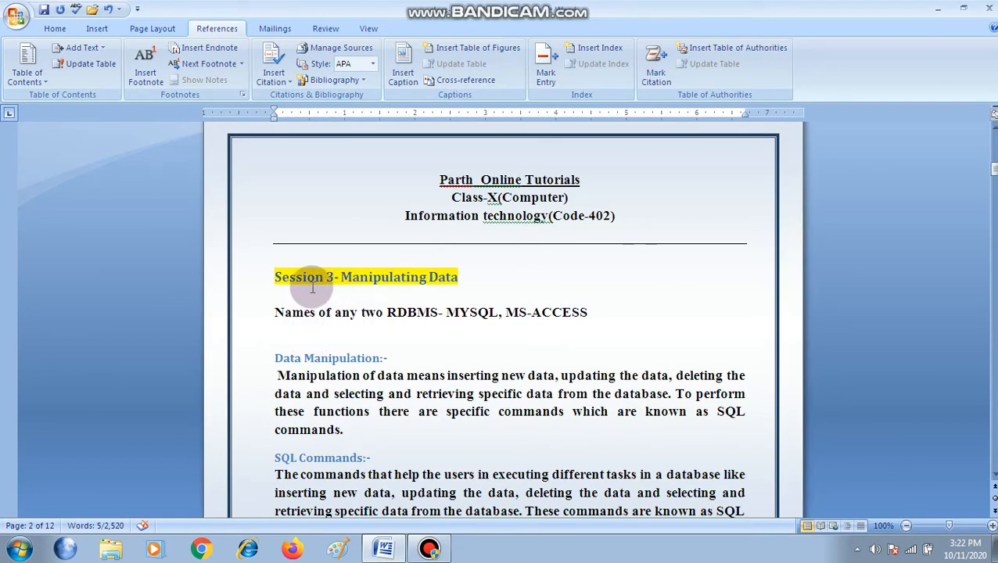
{"action": "left_click_drag", "start_coordinate": [274, 277], "coordinate": [466, 281]}
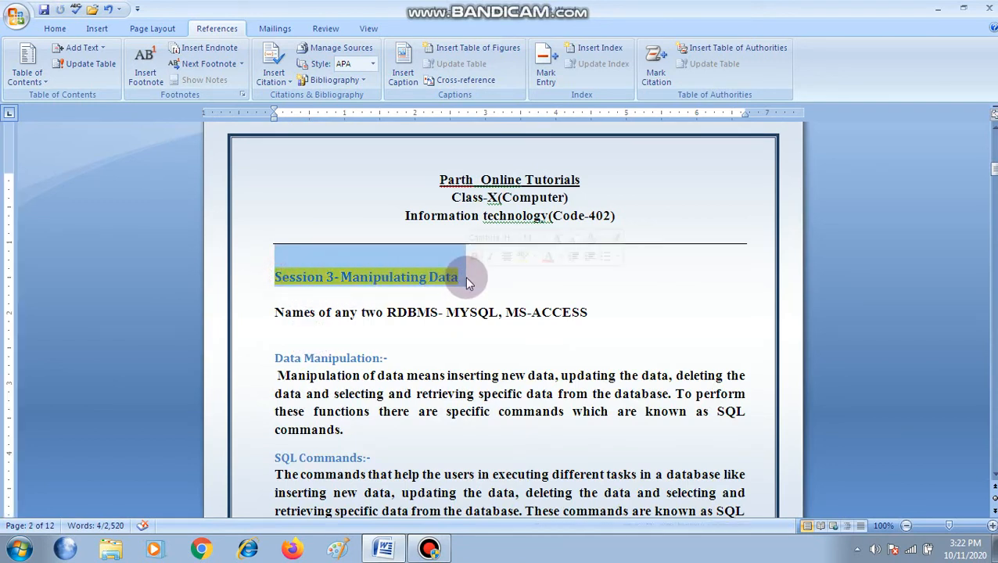
{"action": "scroll", "coordinate": [464, 276], "scroll_direction": "up", "scroll_amount": 15}
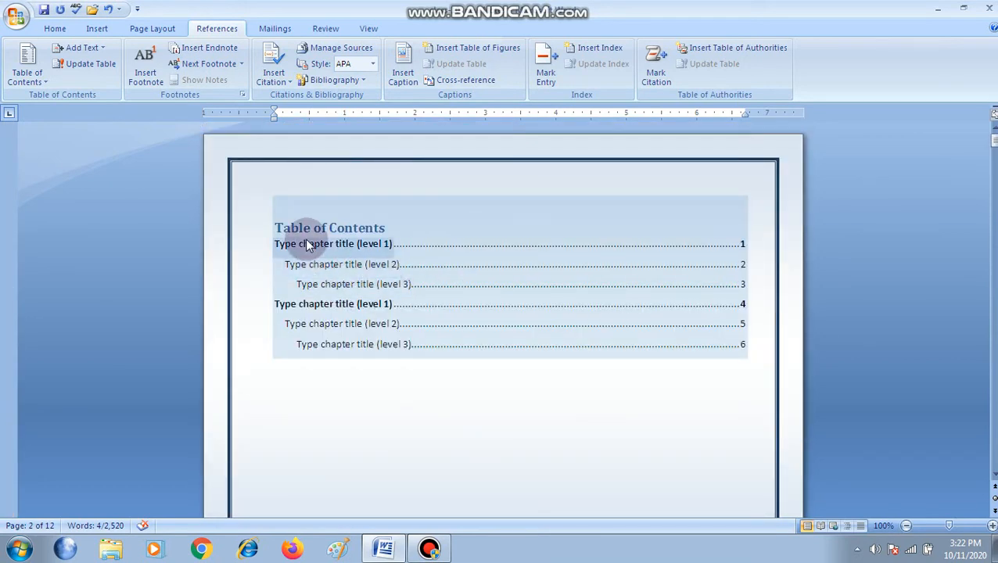
{"action": "left_click", "coordinate": [307, 244]}
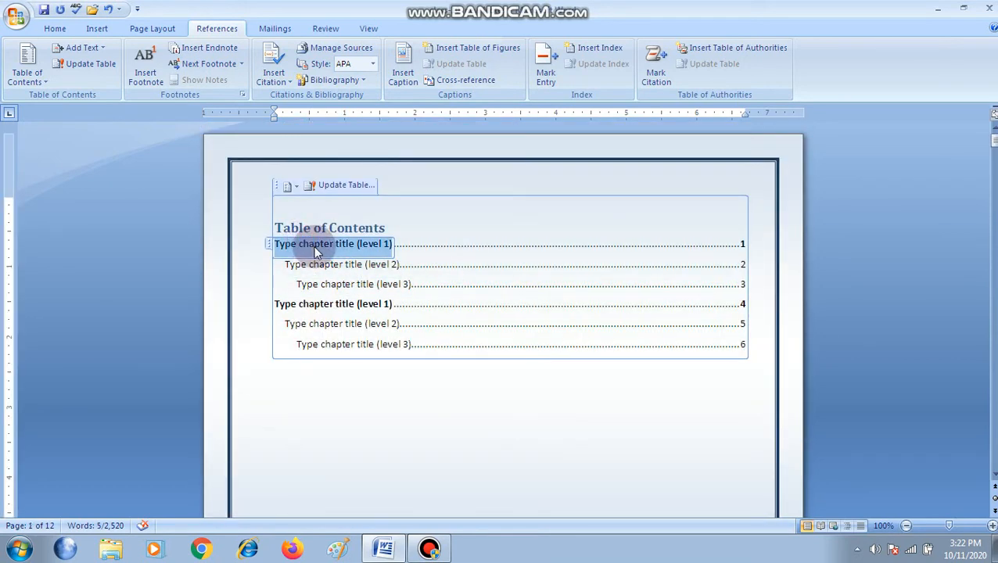
{"action": "type", "text": "Session 3: Manipulating Data"}
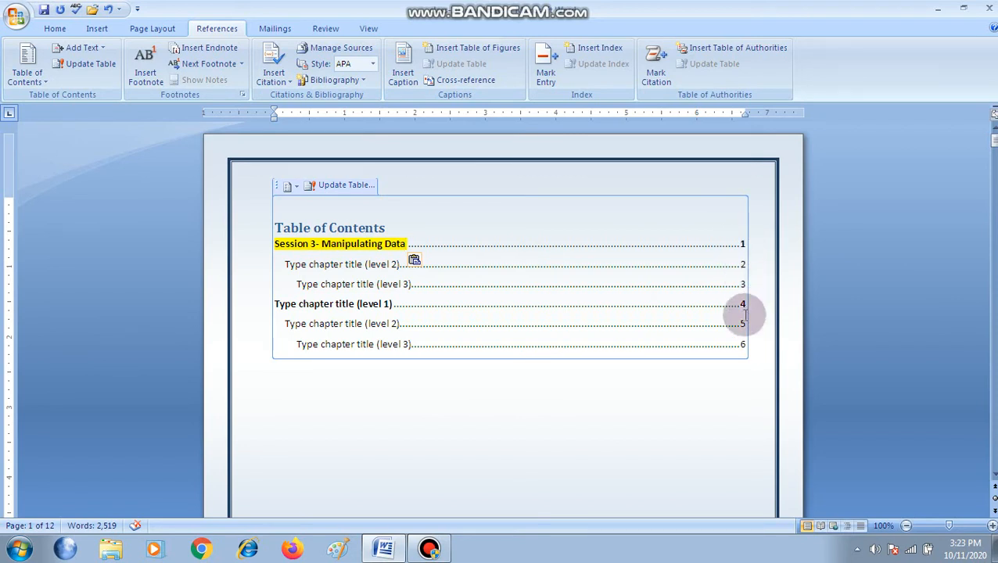
Look through the pages between the table of contents and the Session 7 heading, checking their headings and page bottoms for page numbers
{"action": "scroll", "coordinate": [583, 402], "scroll_direction": "down", "scroll_amount": 20}
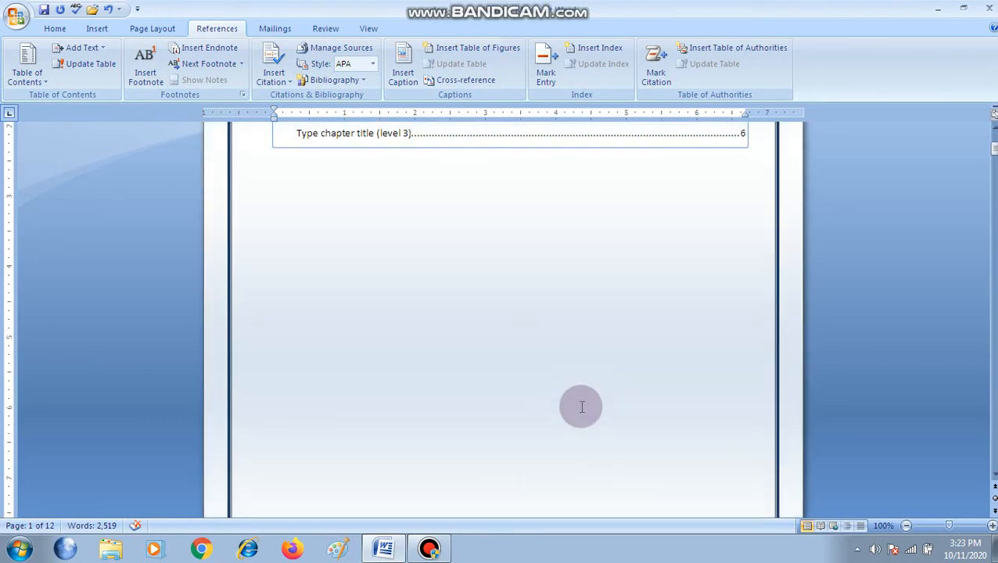
{"action": "scroll", "coordinate": [583, 396], "scroll_direction": "down", "scroll_amount": 8}
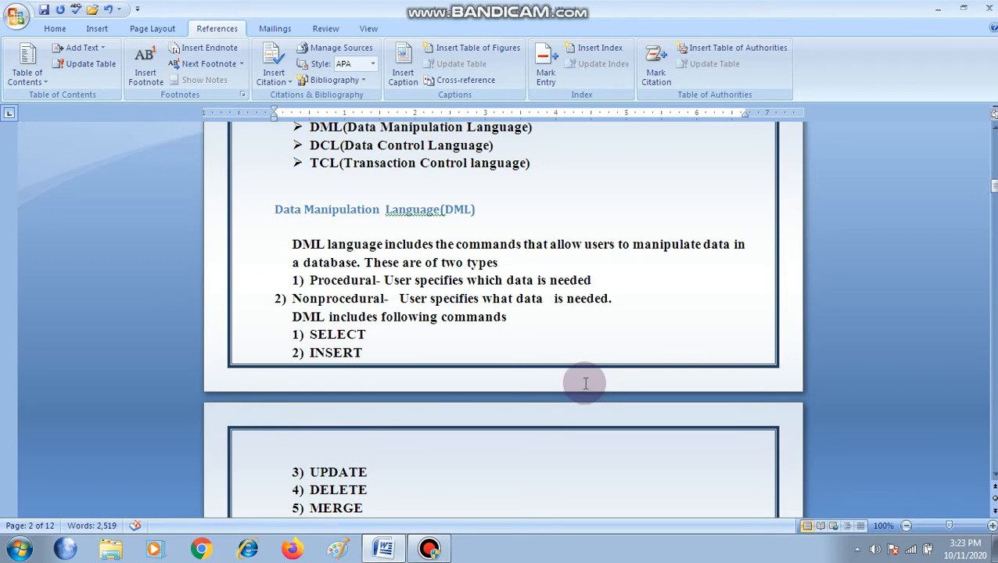
{"action": "scroll", "coordinate": [585, 389], "scroll_direction": "down", "scroll_amount": 10}
{"action": "scroll", "coordinate": [585, 384], "scroll_direction": "down", "scroll_amount": 11}
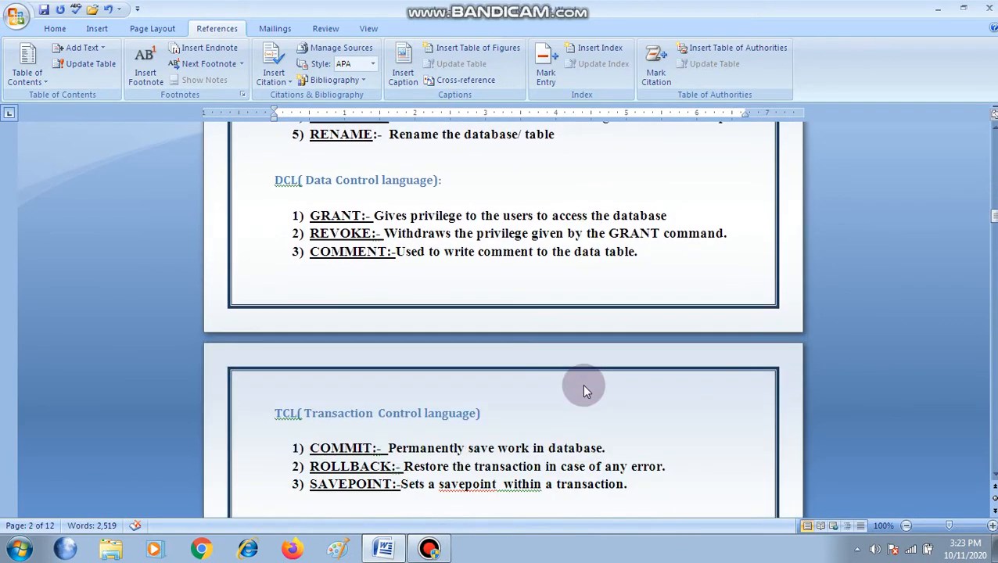
{"action": "scroll", "coordinate": [584, 385], "scroll_direction": "down", "scroll_amount": 1}
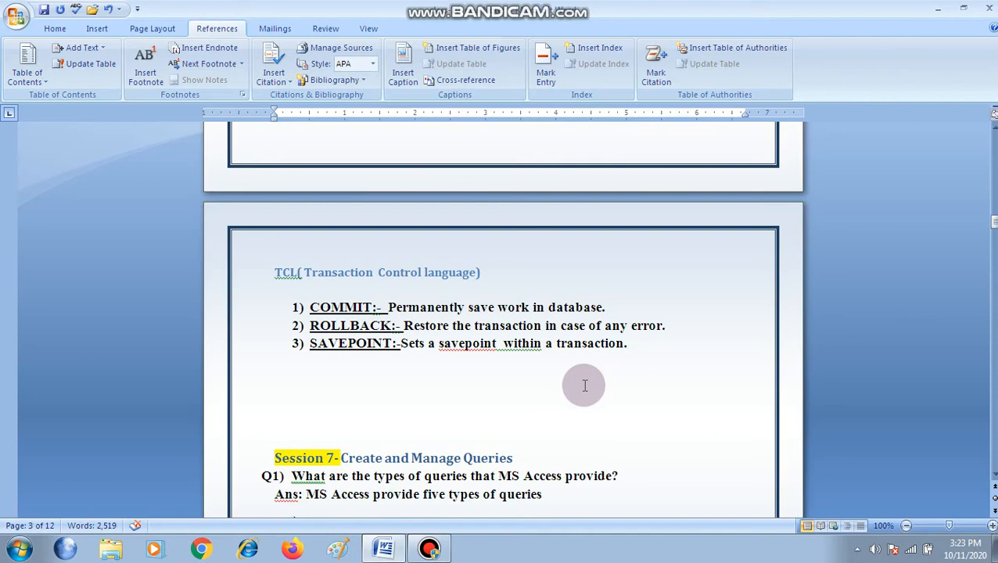
{"action": "scroll", "coordinate": [584, 385], "scroll_direction": "up", "scroll_amount": 14}
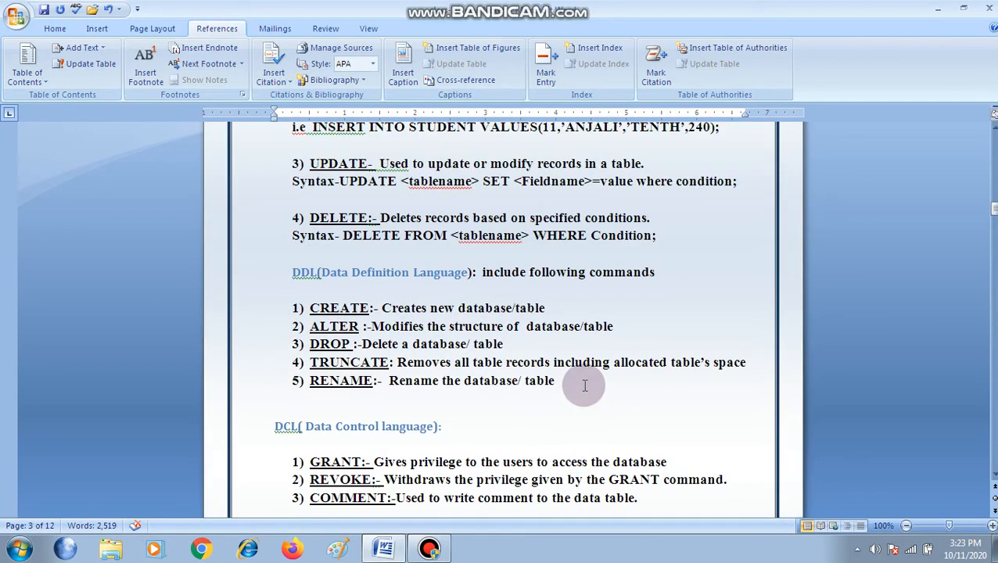
{"action": "scroll", "coordinate": [585, 385], "scroll_direction": "up", "scroll_amount": 5}
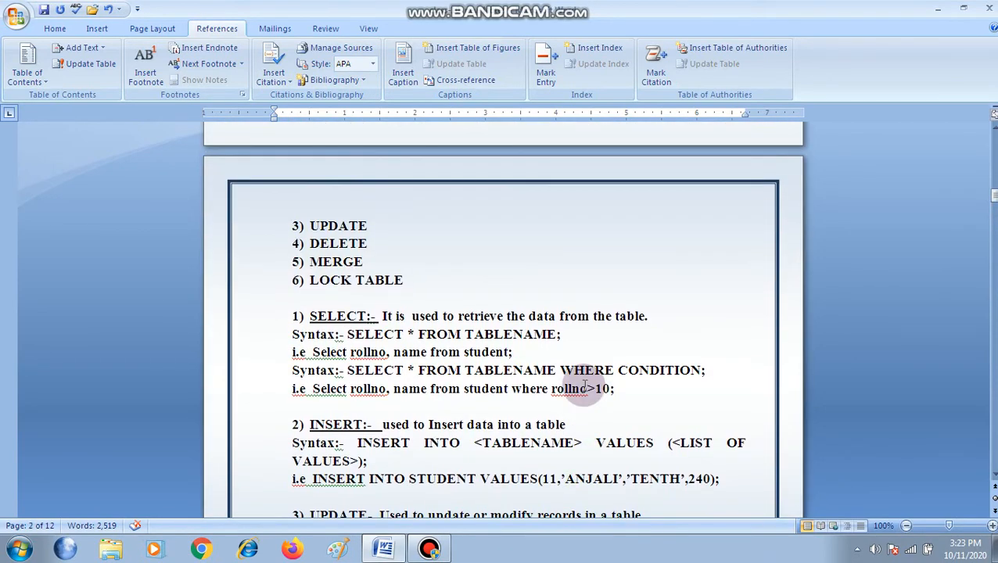
{"action": "scroll", "coordinate": [585, 385], "scroll_direction": "up", "scroll_amount": 2}
{"action": "scroll", "coordinate": [584, 385], "scroll_direction": "up", "scroll_amount": 3}
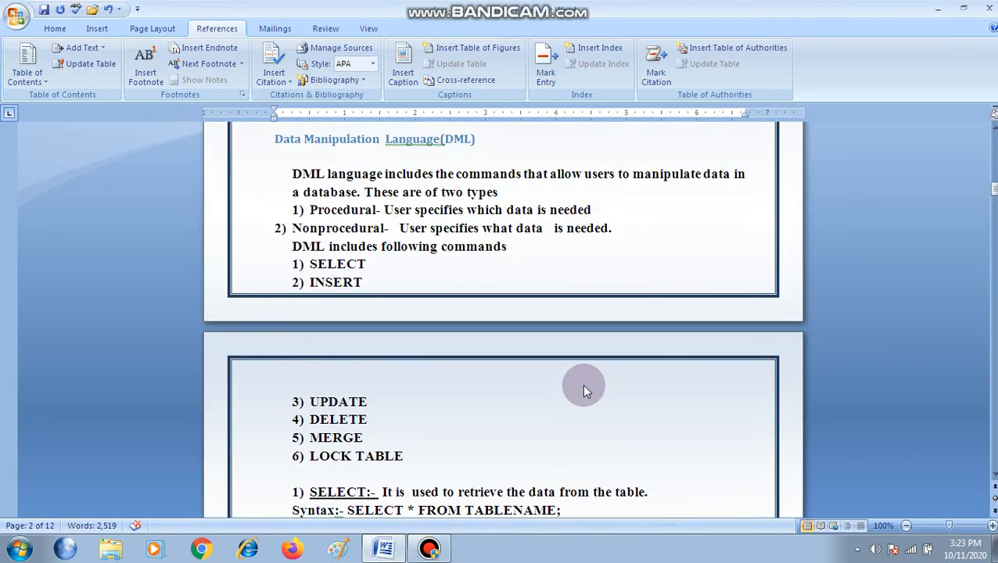
{"action": "scroll", "coordinate": [583, 385], "scroll_direction": "up", "scroll_amount": 2}
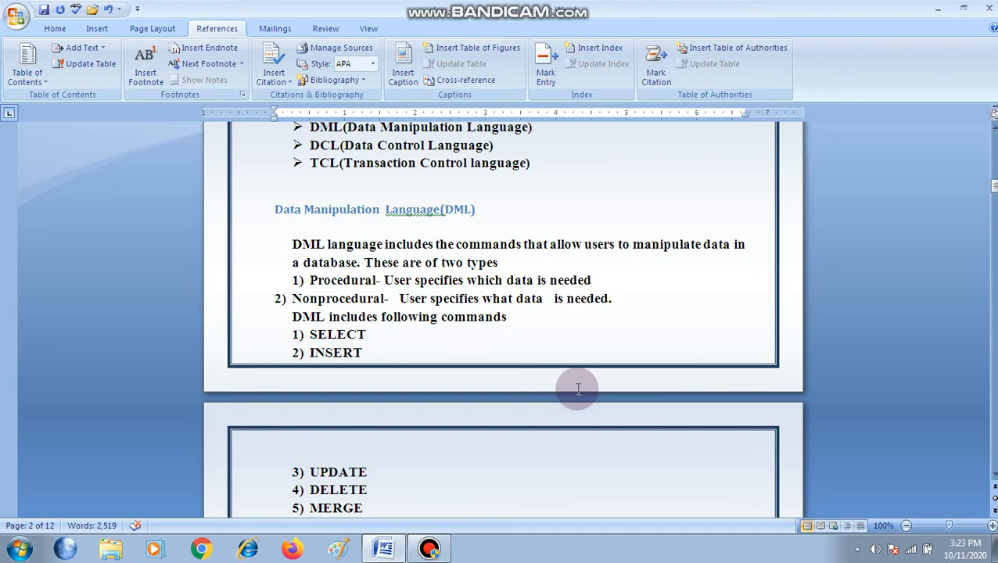
{"action": "scroll", "coordinate": [375, 382], "scroll_direction": "down", "scroll_amount": 9}
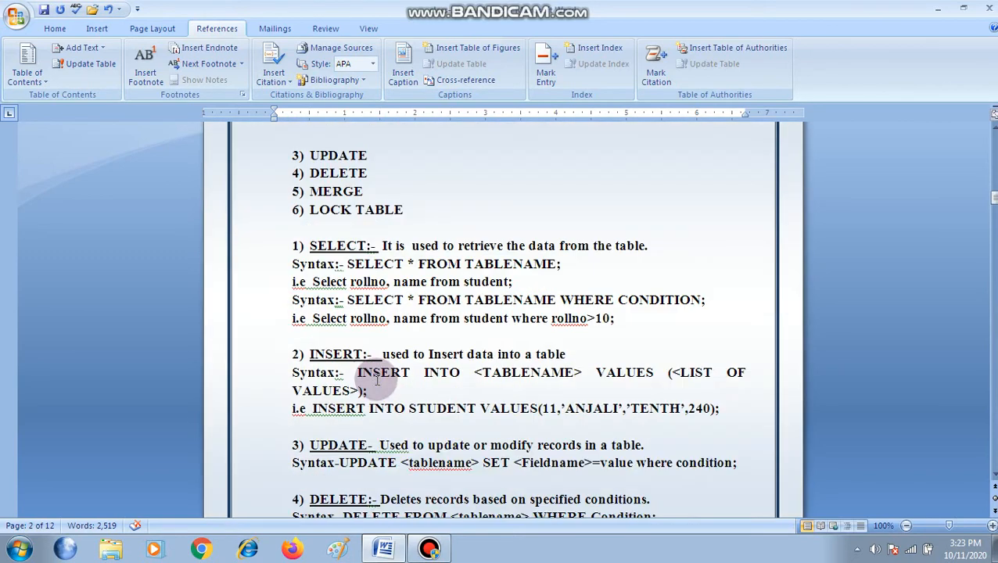
{"action": "scroll", "coordinate": [376, 378], "scroll_direction": "down", "scroll_amount": 12}
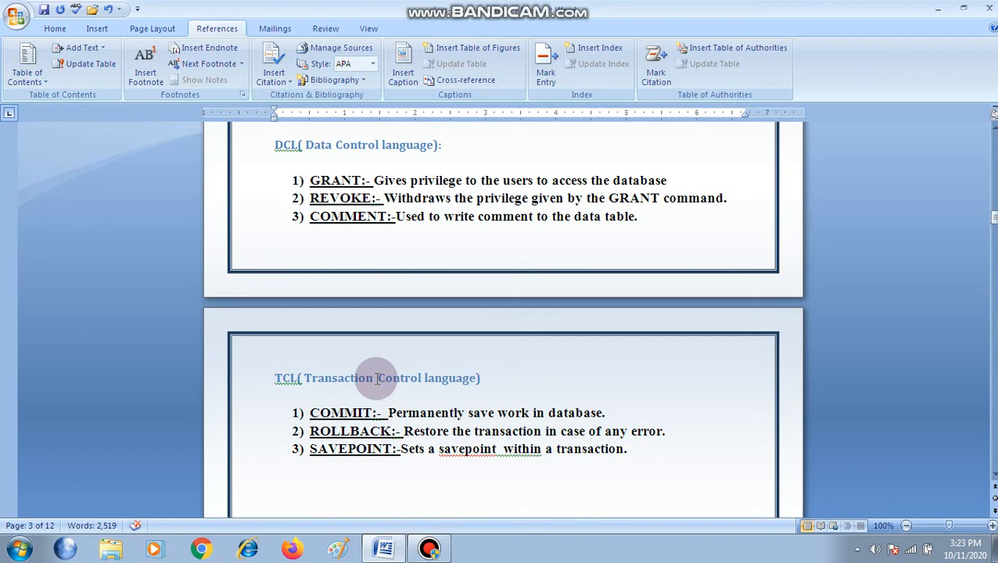
{"action": "scroll", "coordinate": [377, 378], "scroll_direction": "up", "scroll_amount": 15}
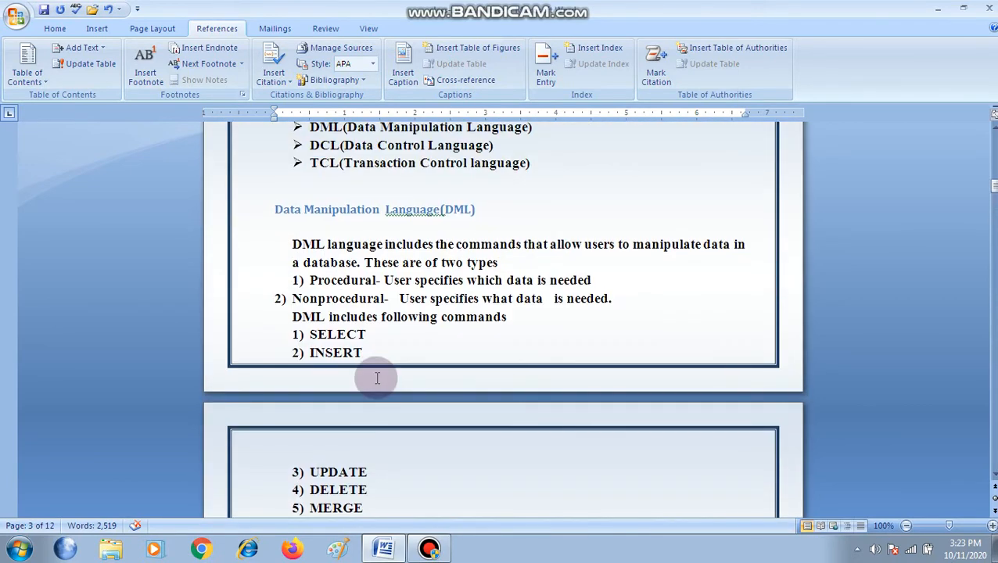
{"action": "scroll", "coordinate": [377, 378], "scroll_direction": "up", "scroll_amount": 10}
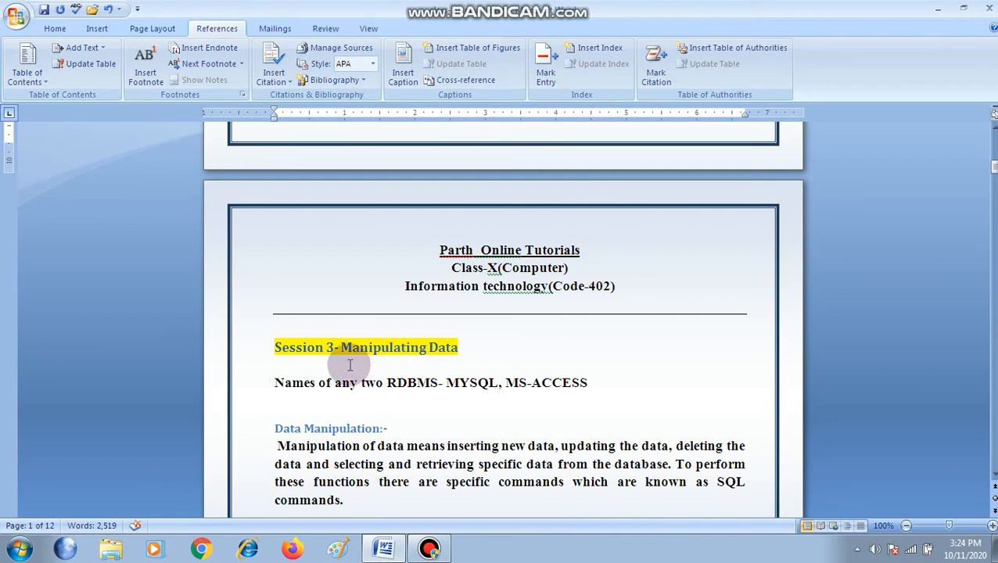
{"action": "scroll", "coordinate": [351, 364], "scroll_direction": "down", "scroll_amount": 1}
{"action": "scroll", "coordinate": [351, 361], "scroll_direction": "up", "scroll_amount": 8}
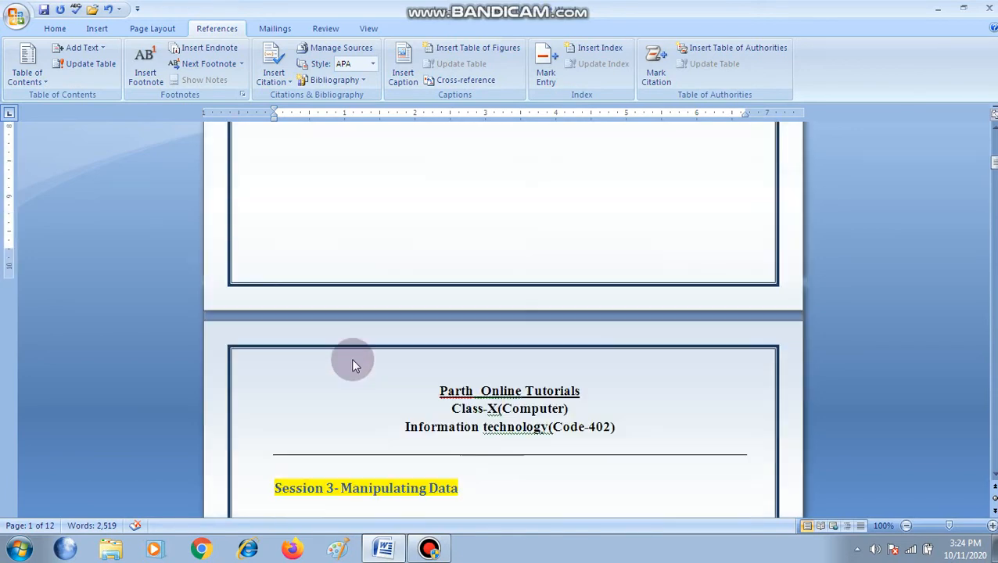
{"action": "scroll", "coordinate": [353, 360], "scroll_direction": "up", "scroll_amount": 6}
{"action": "scroll", "coordinate": [366, 362], "scroll_direction": "down", "scroll_amount": 2}
{"action": "scroll", "coordinate": [366, 362], "scroll_direction": "down", "scroll_amount": 10}
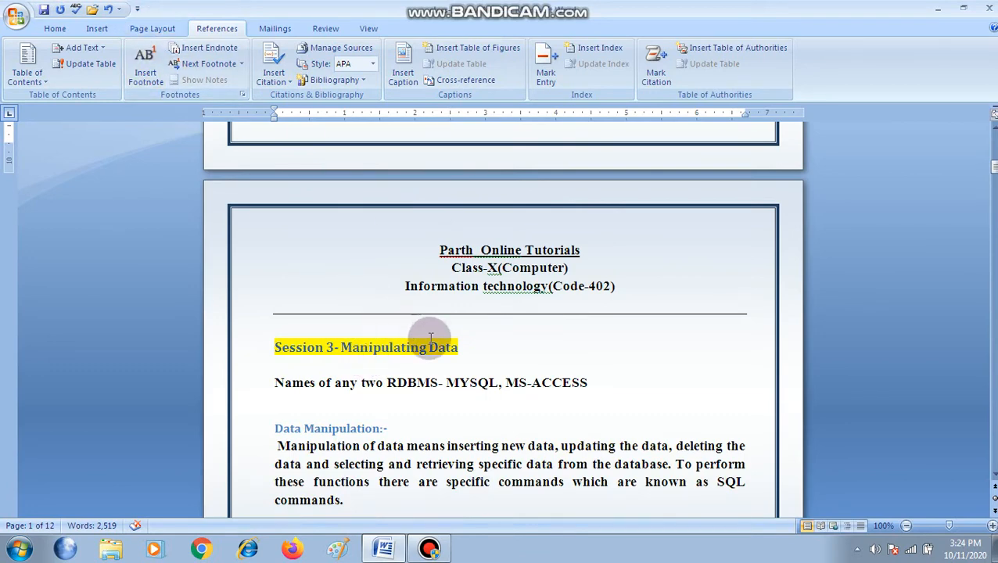
{"action": "scroll", "coordinate": [497, 348], "scroll_direction": "down", "scroll_amount": 6}
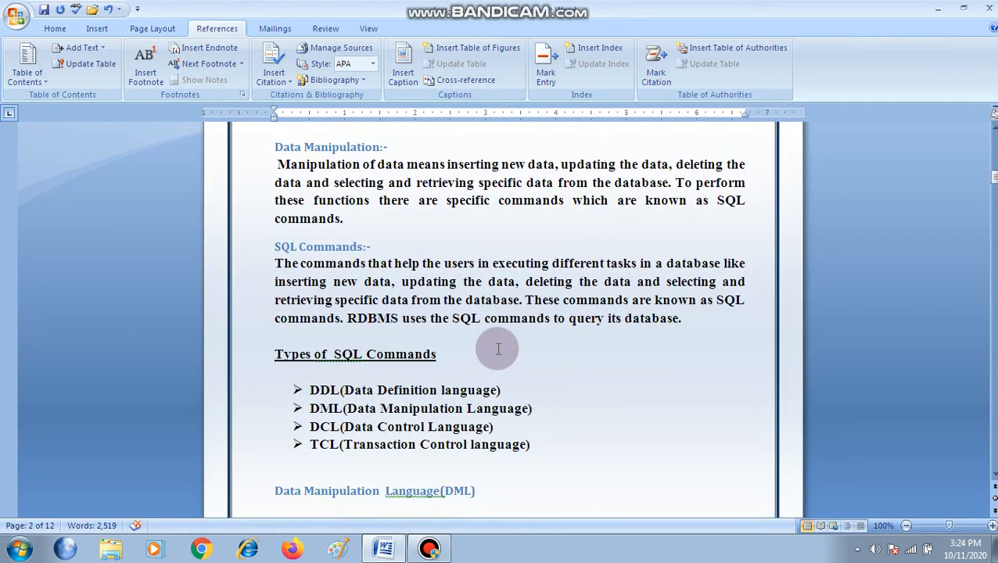
{"action": "scroll", "coordinate": [498, 348], "scroll_direction": "up", "scroll_amount": 4}
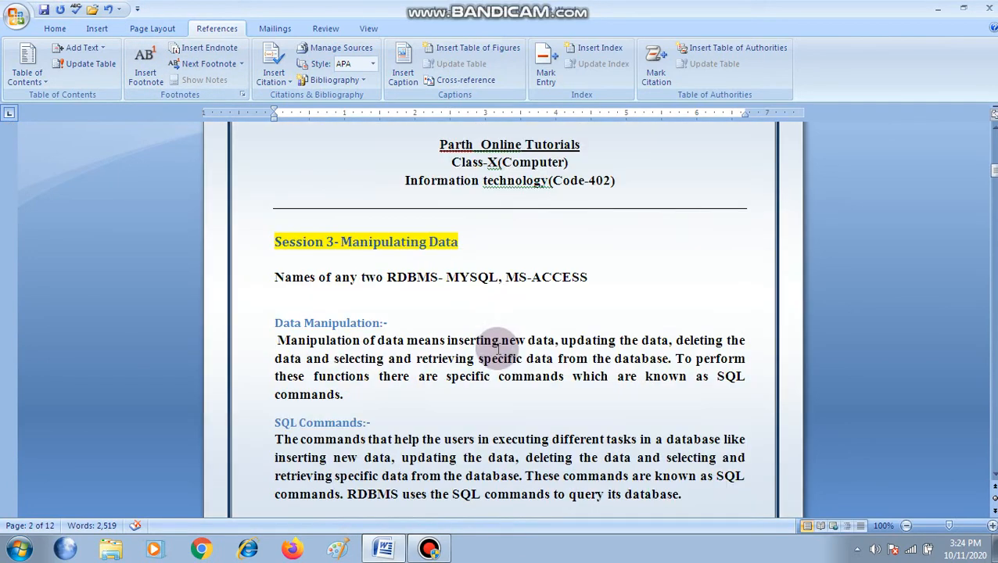
Browse the built-in footer designs and close the gallery without choosing one
{"action": "left_click", "coordinate": [95, 29]}
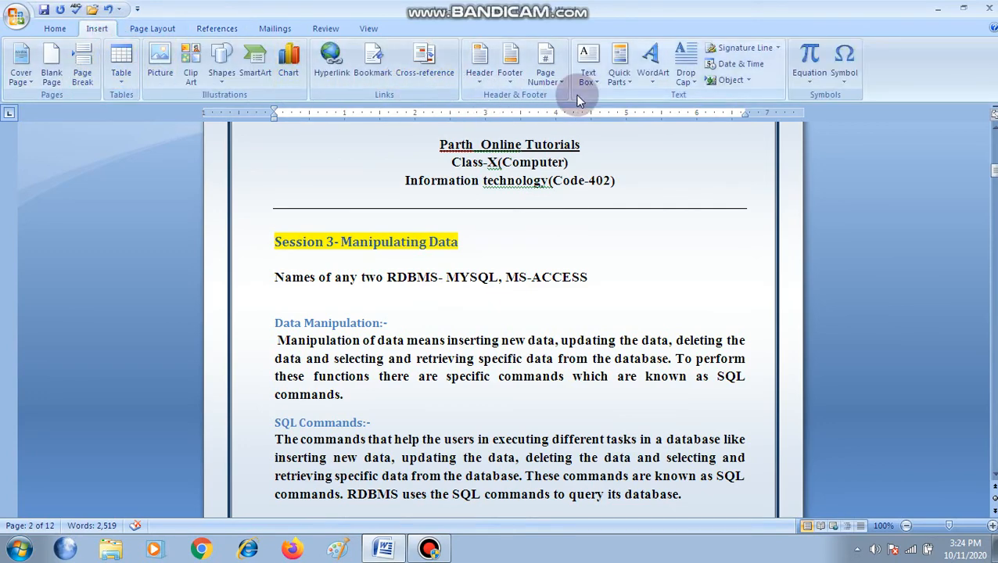
{"action": "left_click", "coordinate": [510, 78]}
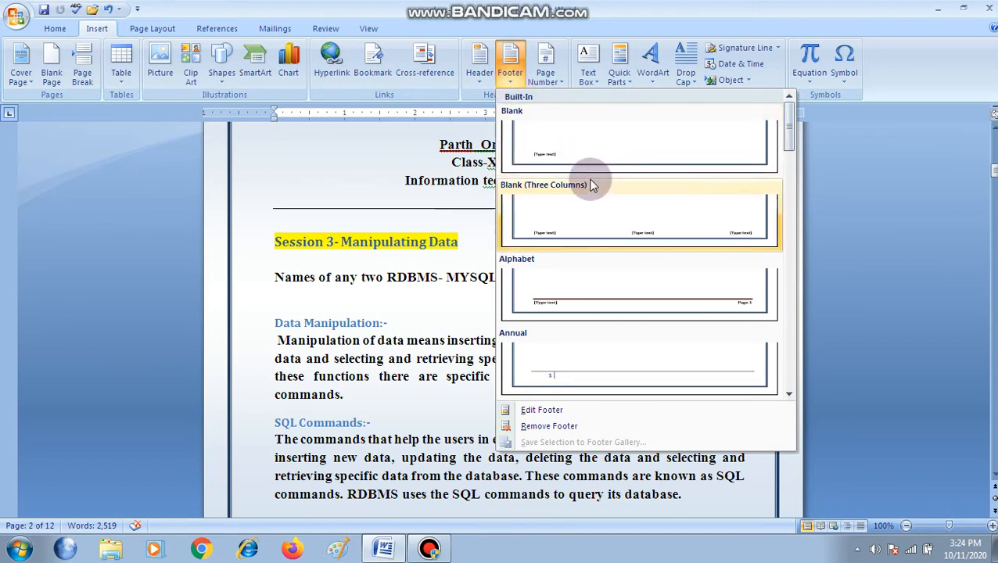
{"action": "scroll", "coordinate": [591, 272], "scroll_direction": "down", "scroll_amount": 3}
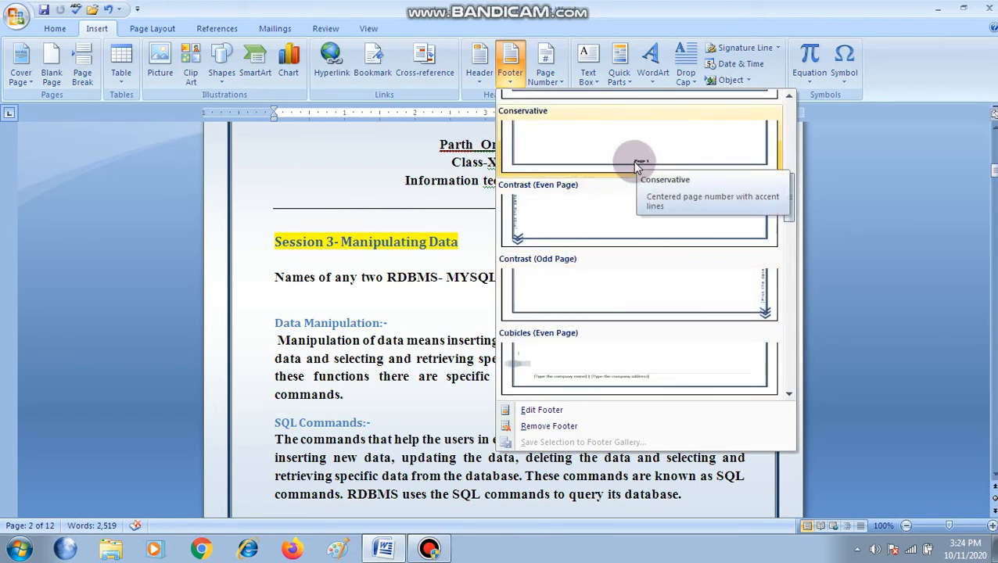
{"action": "scroll", "coordinate": [633, 206], "scroll_direction": "up", "scroll_amount": 3}
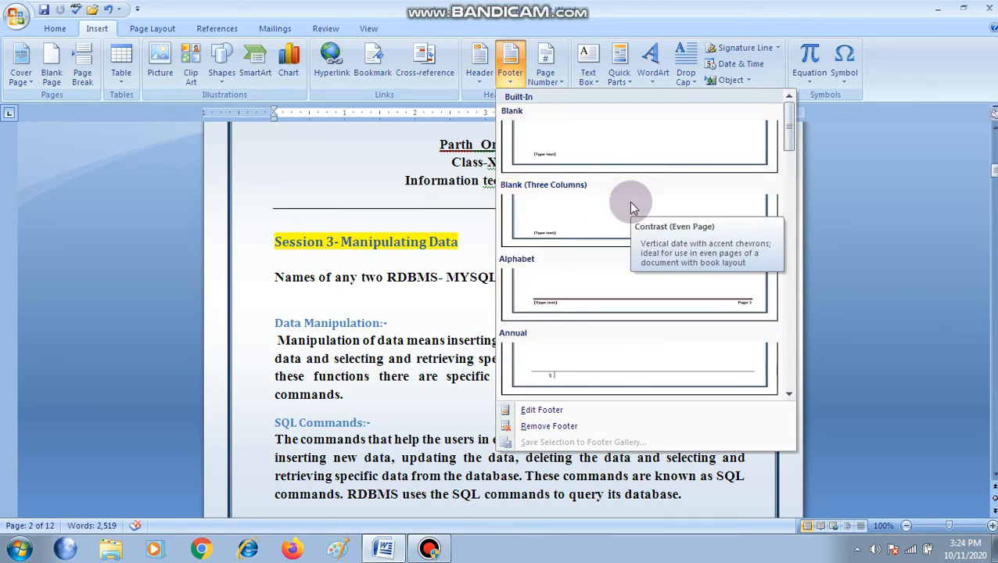
{"action": "scroll", "coordinate": [635, 205], "scroll_direction": "down", "scroll_amount": 8}
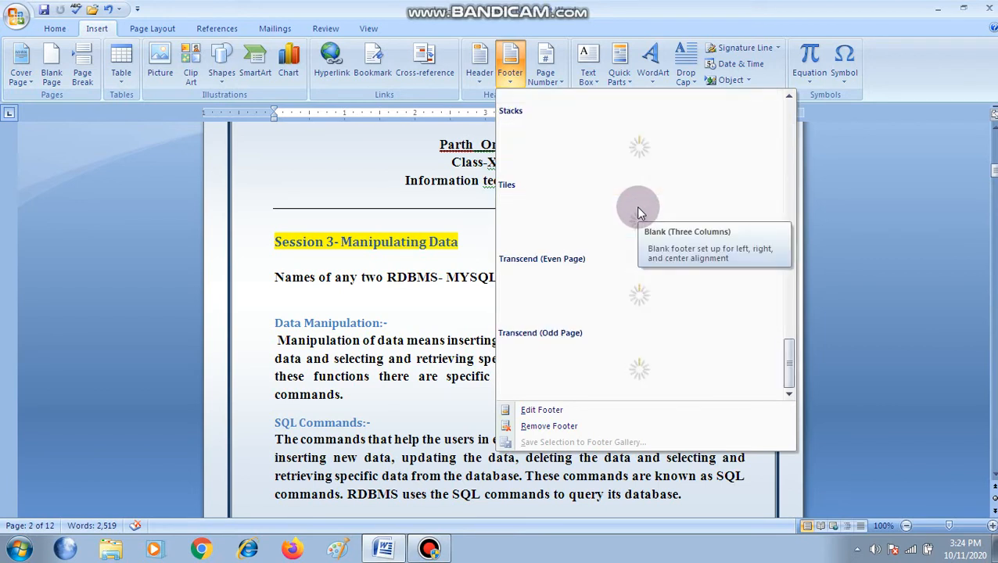
{"action": "scroll", "coordinate": [635, 205], "scroll_direction": "up", "scroll_amount": 8}
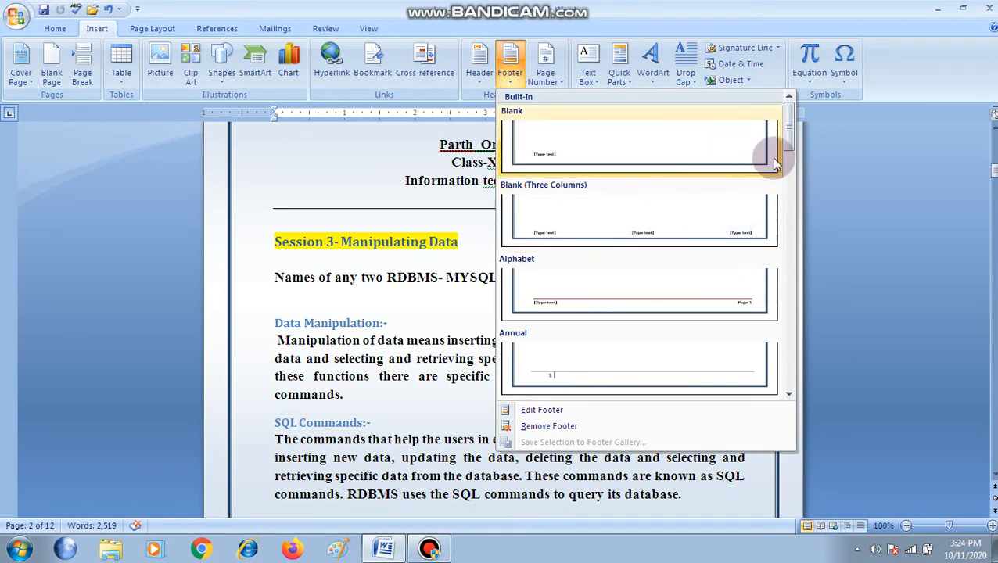
{"action": "left_click", "coordinate": [55, 147]}
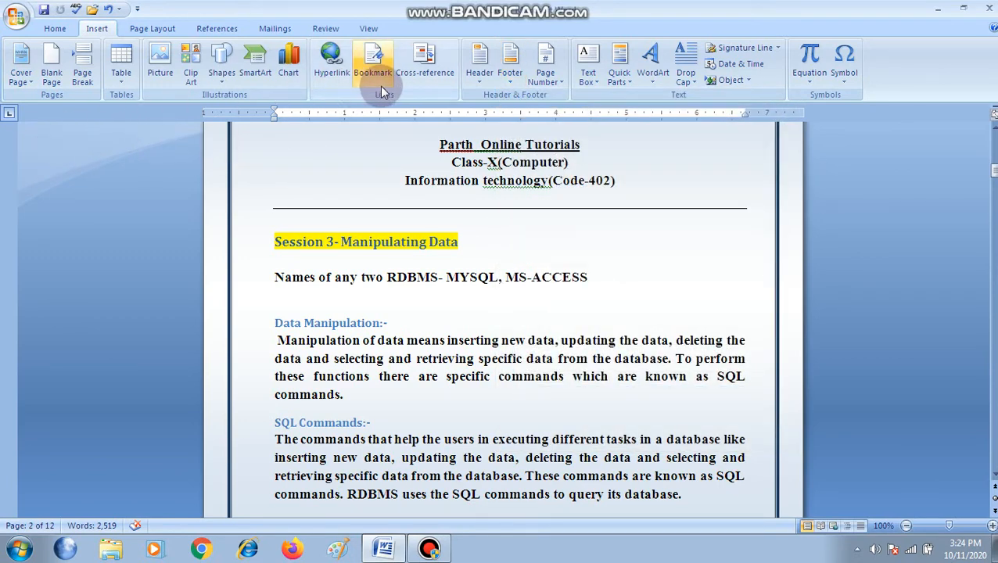
Insert Plain Number 2 page numbers at the bottom of the pages and check them in the footers of the first pages
{"action": "left_click", "coordinate": [558, 83]}
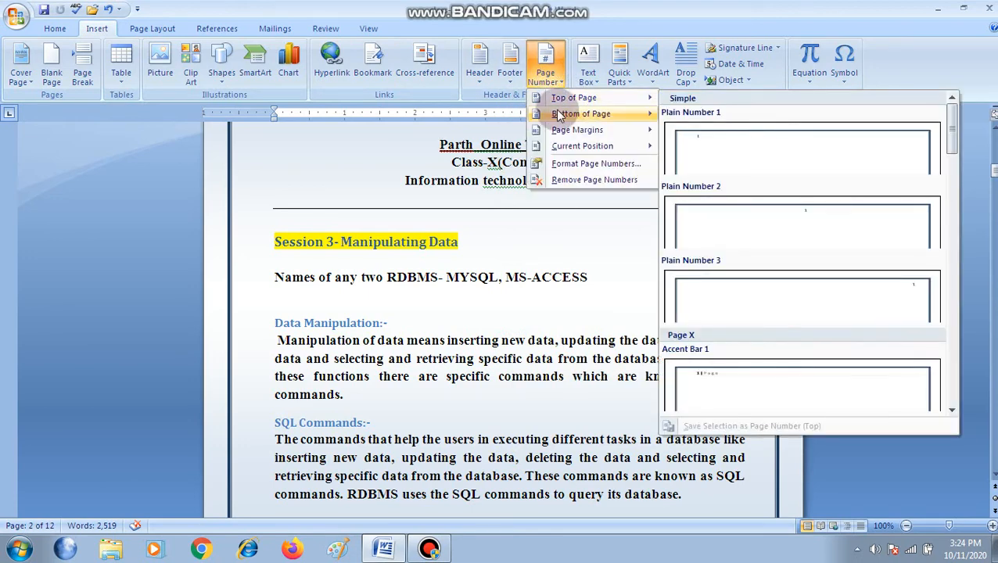
{"action": "mouse_move", "coordinate": [563, 115]}
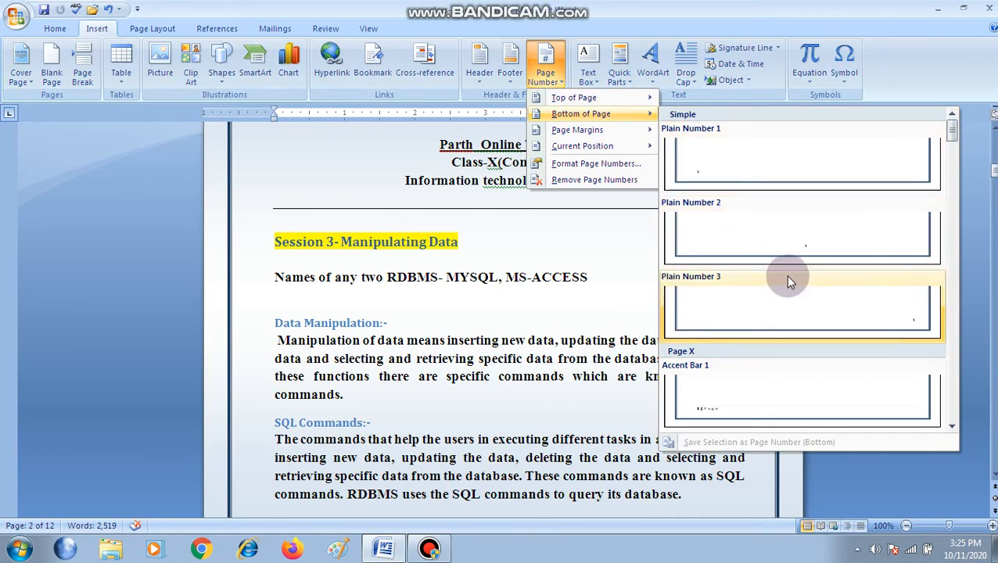
{"action": "left_click", "coordinate": [793, 249]}
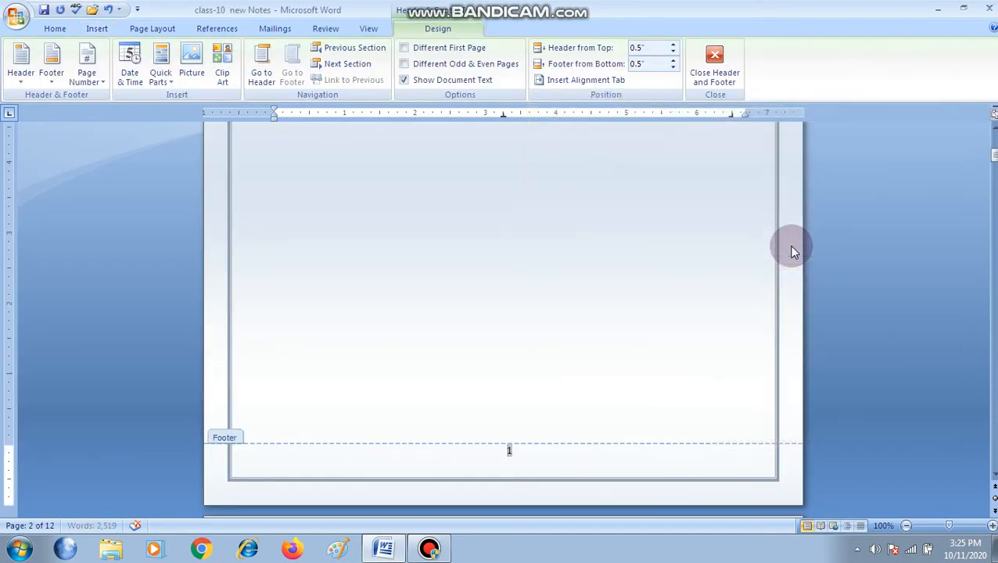
{"action": "scroll", "coordinate": [645, 276], "scroll_direction": "up", "scroll_amount": 9}
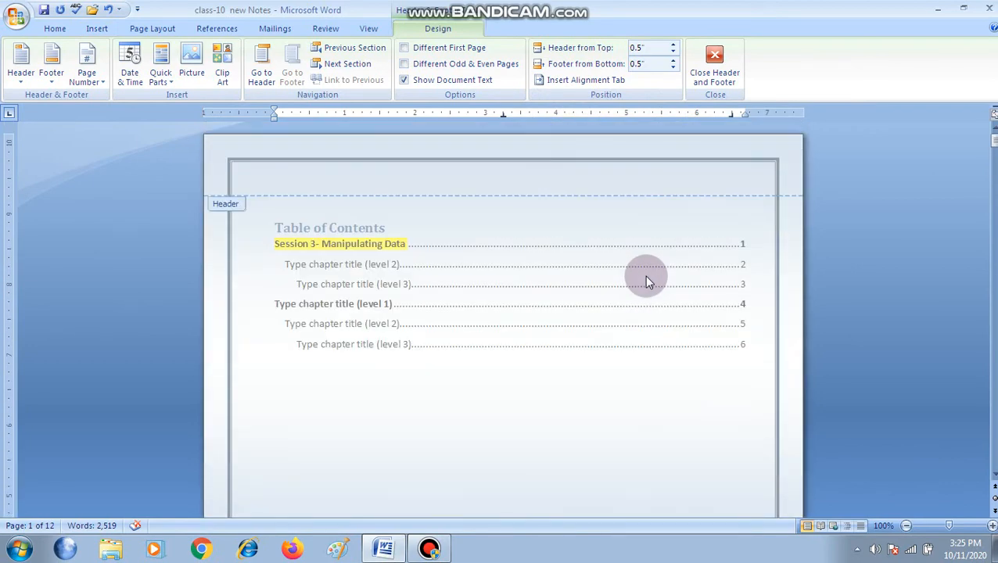
{"action": "scroll", "coordinate": [645, 289], "scroll_direction": "down", "scroll_amount": 12}
{"action": "scroll", "coordinate": [685, 356], "scroll_direction": "down", "scroll_amount": 12}
{"action": "scroll", "coordinate": [682, 344], "scroll_direction": "down", "scroll_amount": 12}
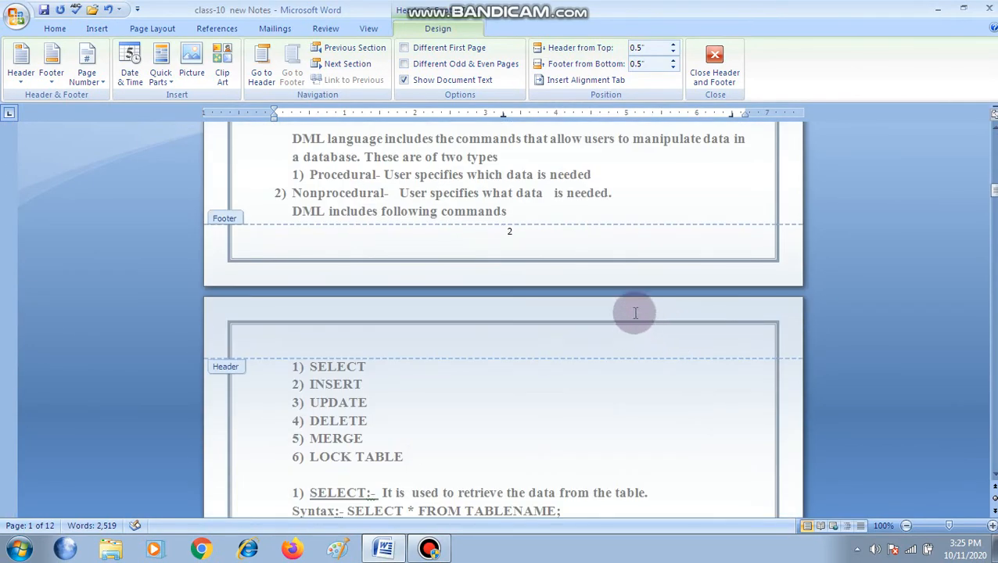
{"action": "scroll", "coordinate": [567, 258], "scroll_direction": "down", "scroll_amount": 15}
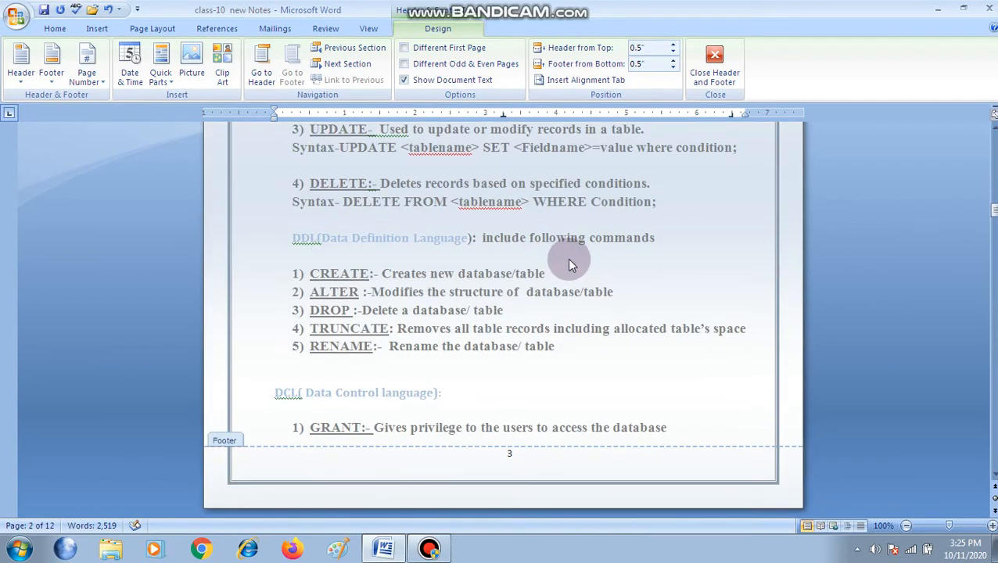
Check the footer page numbers up to the Session 7 page, leave footer editing, and review the numbering below the table of contents
{"action": "scroll", "coordinate": [567, 258], "scroll_direction": "down", "scroll_amount": 12}
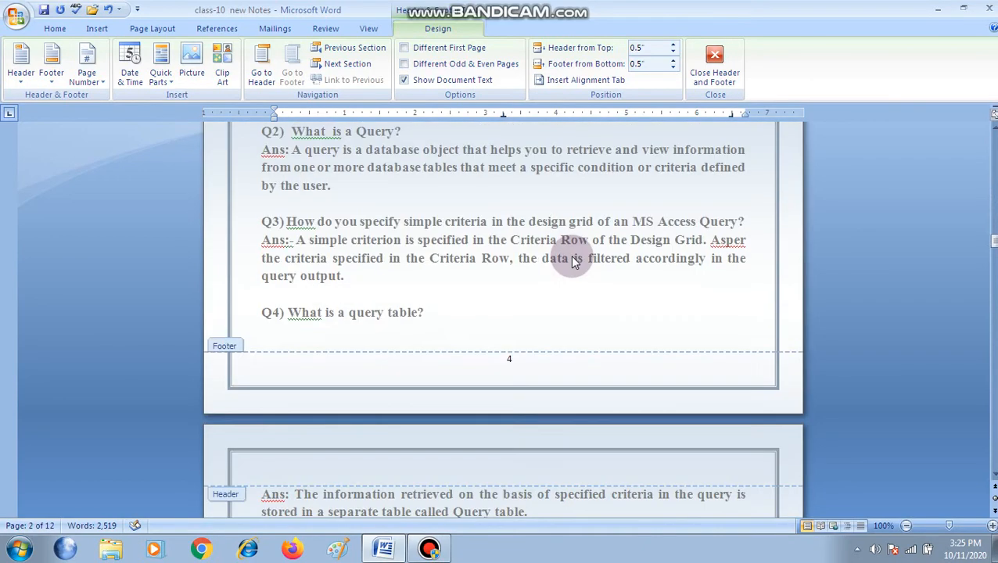
{"action": "scroll", "coordinate": [571, 258], "scroll_direction": "up", "scroll_amount": 3}
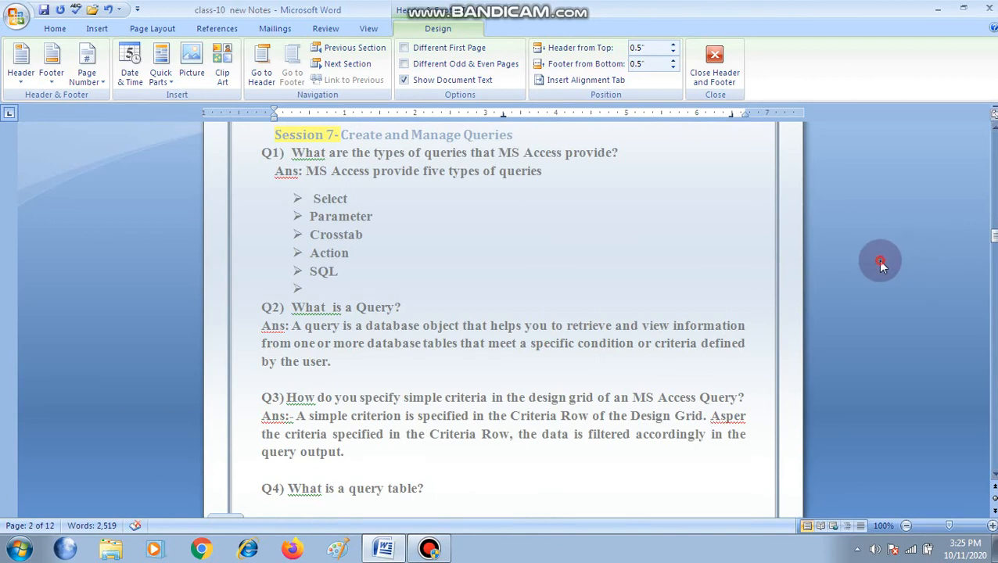
{"action": "scroll", "coordinate": [882, 263], "scroll_direction": "up", "scroll_amount": 7}
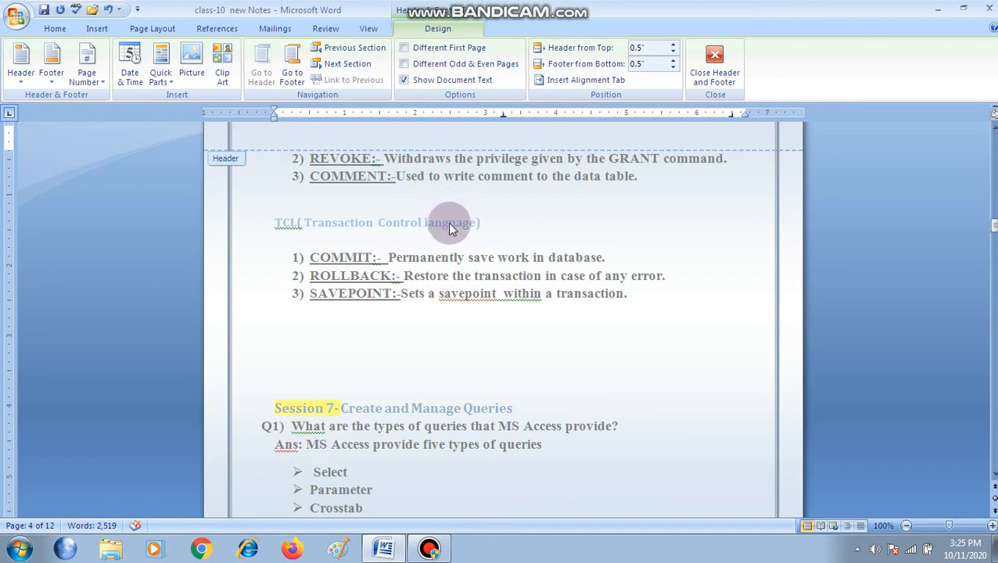
{"action": "double_click", "coordinate": [472, 264]}
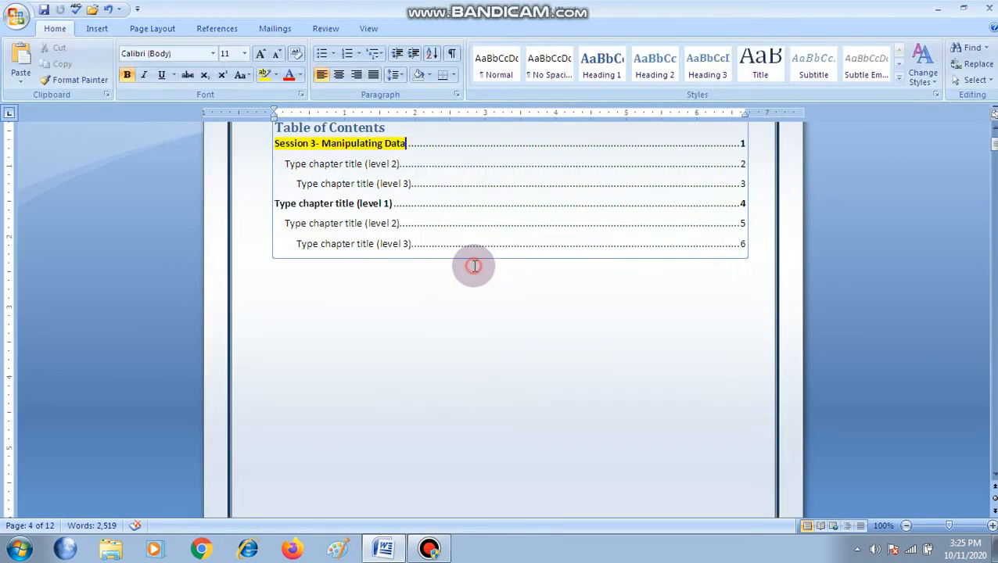
{"action": "scroll", "coordinate": [493, 289], "scroll_direction": "down", "scroll_amount": 18}
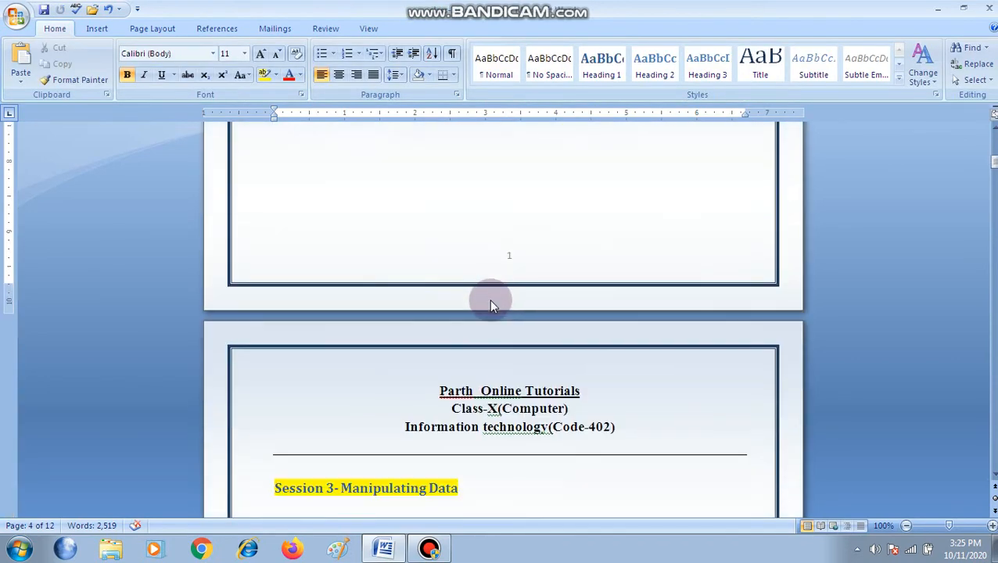
{"action": "scroll", "coordinate": [496, 294], "scroll_direction": "down", "scroll_amount": 9}
{"action": "scroll", "coordinate": [508, 277], "scroll_direction": "up", "scroll_amount": 12}
{"action": "scroll", "coordinate": [513, 270], "scroll_direction": "up", "scroll_amount": 15}
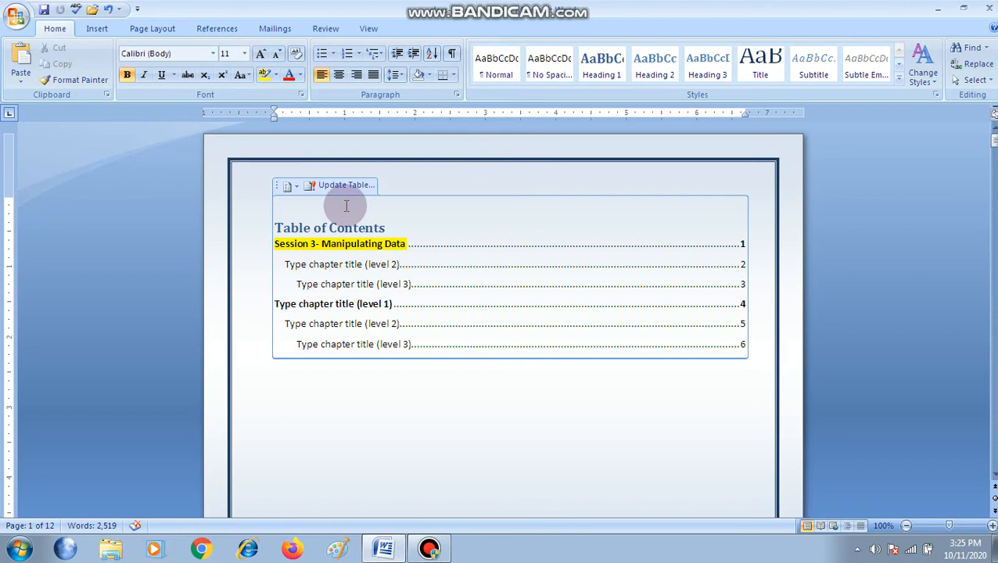
Remove the manual table of contents from the first page
{"action": "scroll", "coordinate": [328, 313], "scroll_direction": "down", "scroll_amount": 1}
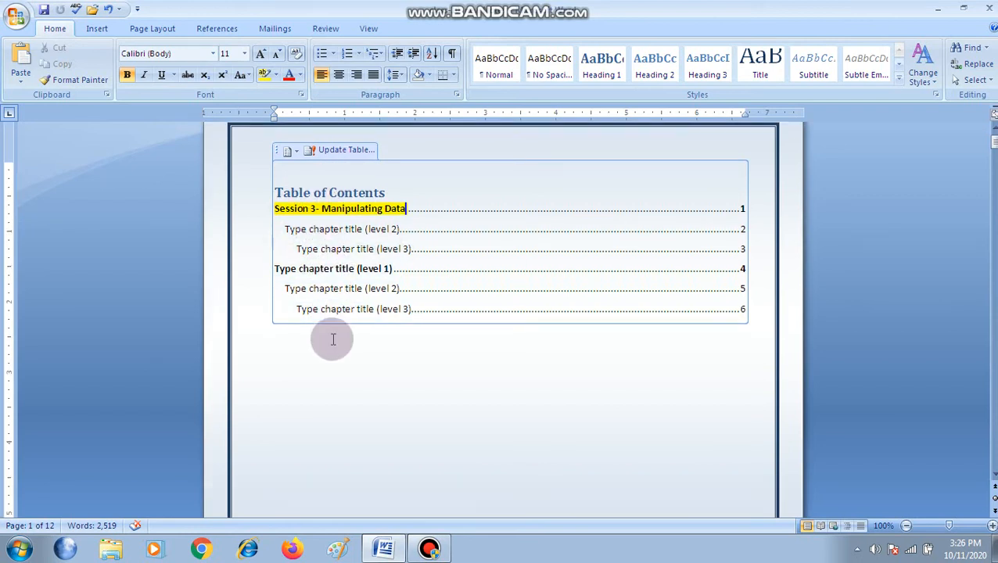
{"action": "left_click", "coordinate": [296, 151]}
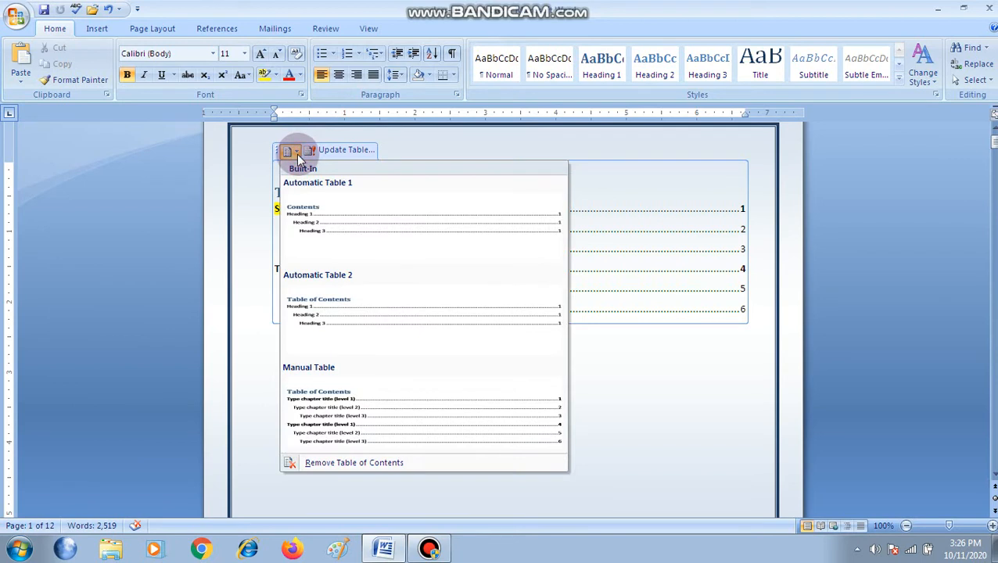
{"action": "left_click", "coordinate": [332, 462]}
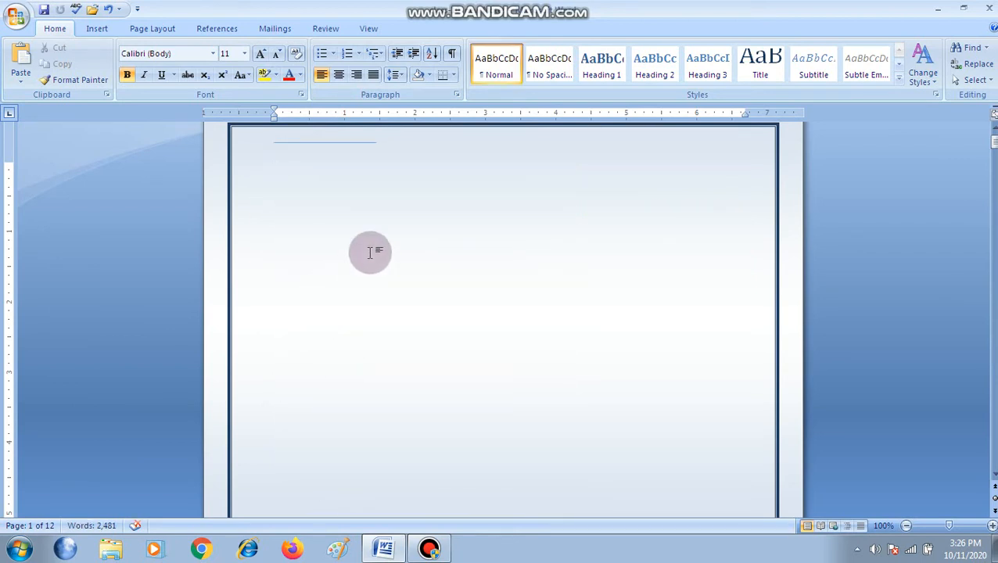
Open the custom table of contents settings for the emptied first page and reposition the dialog
{"action": "scroll", "coordinate": [370, 252], "scroll_direction": "up", "scroll_amount": 1}
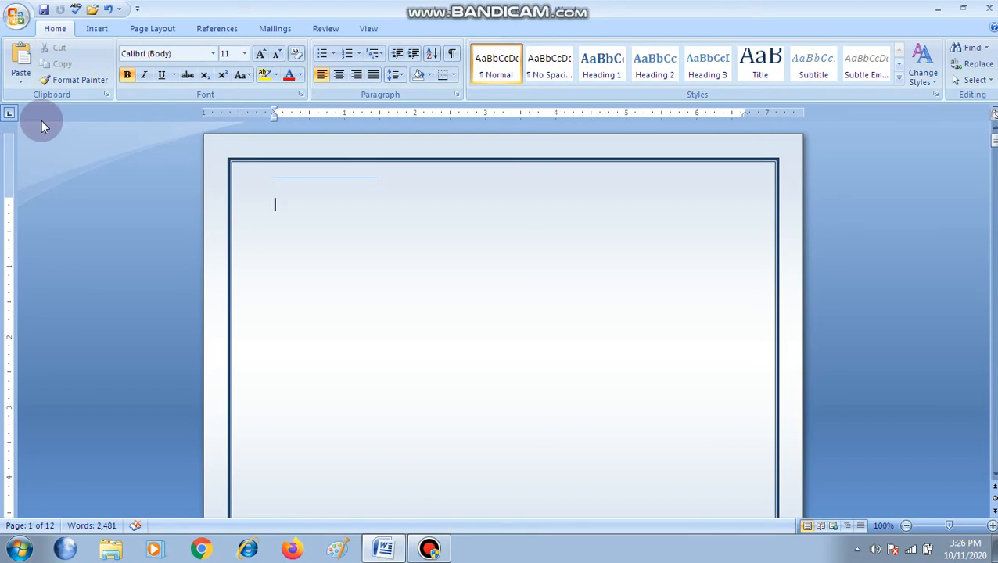
{"action": "left_click", "coordinate": [213, 31]}
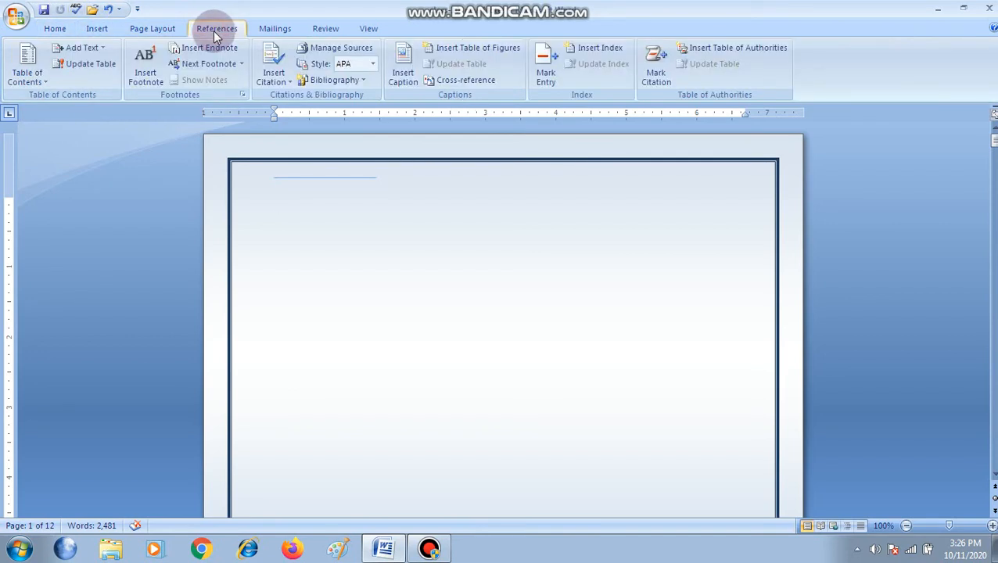
{"action": "left_click", "coordinate": [41, 79]}
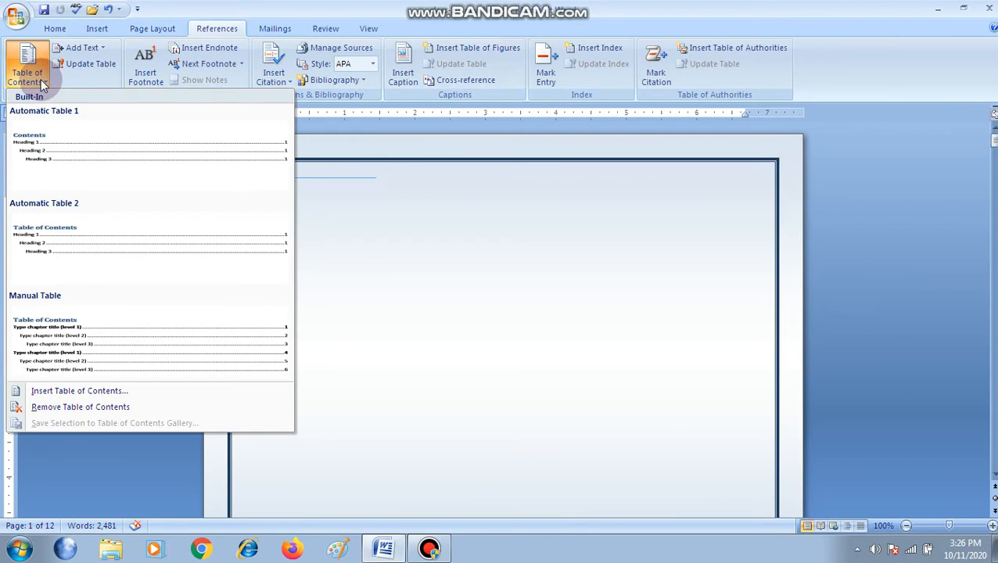
{"action": "left_click", "coordinate": [78, 394]}
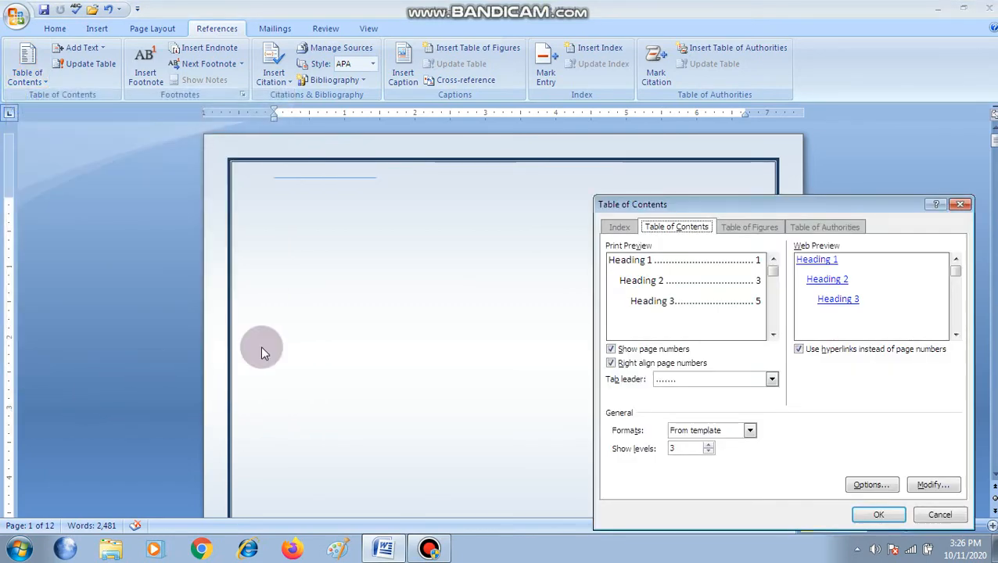
{"action": "left_click_drag", "start_coordinate": [762, 205], "coordinate": [683, 184]}
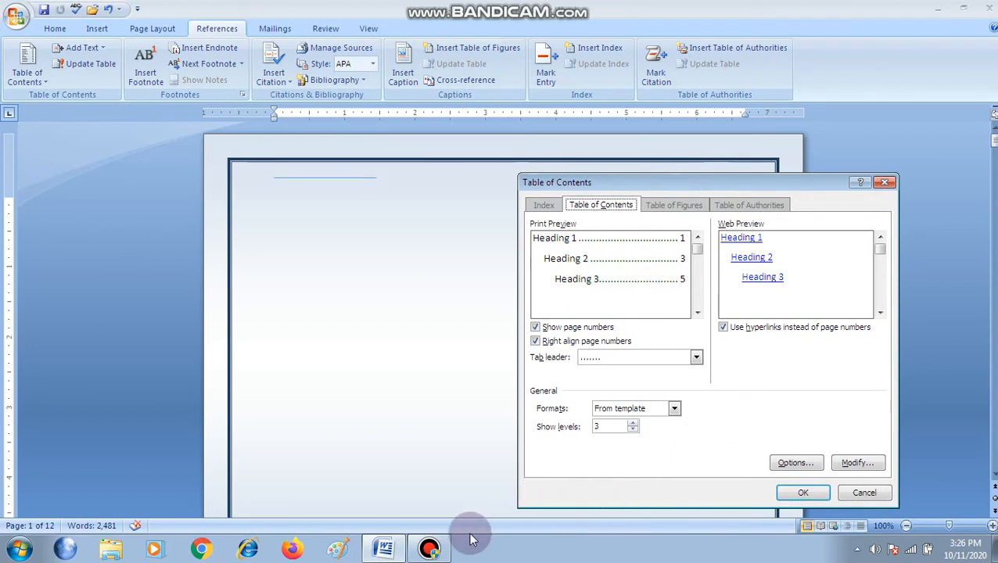
{"action": "left_click", "coordinate": [430, 549]}
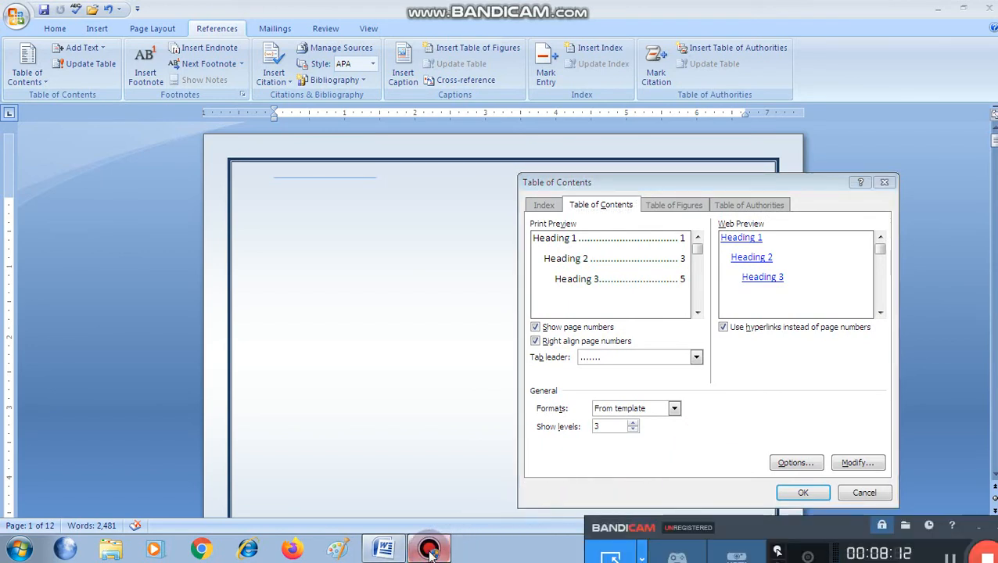
{"action": "left_click", "coordinate": [430, 552]}
{"action": "left_click", "coordinate": [429, 551]}
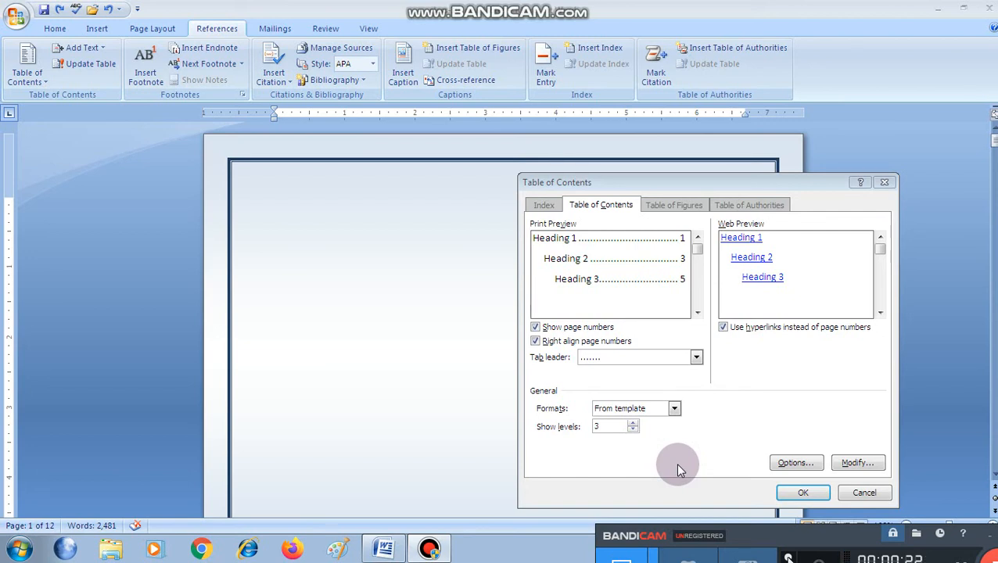
Insert the custom table of contents with right-aligned page numbers, a dotted tab leader, the From template format and 3 levels
{"action": "left_click", "coordinate": [795, 494]}
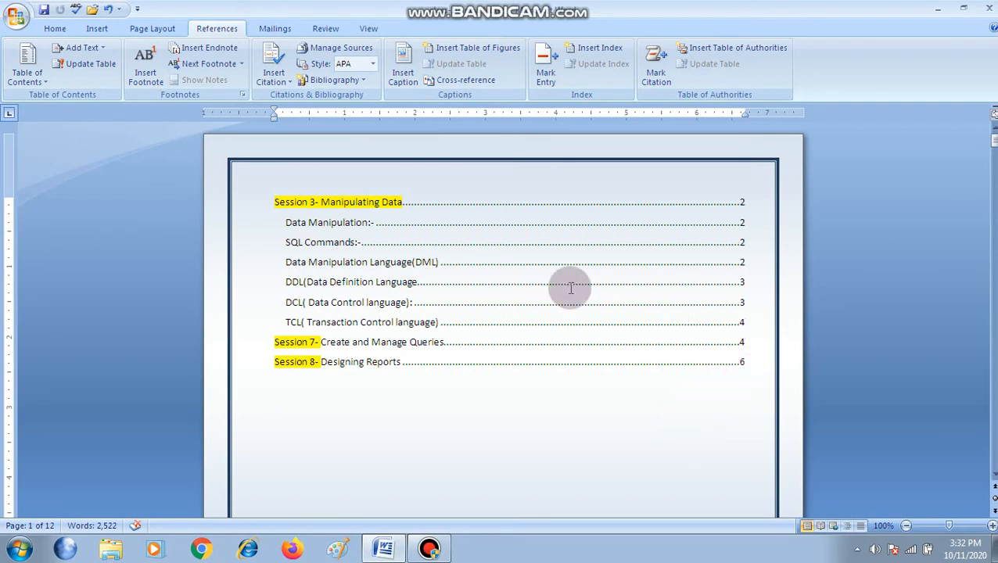
{"action": "left_click", "coordinate": [378, 225]}
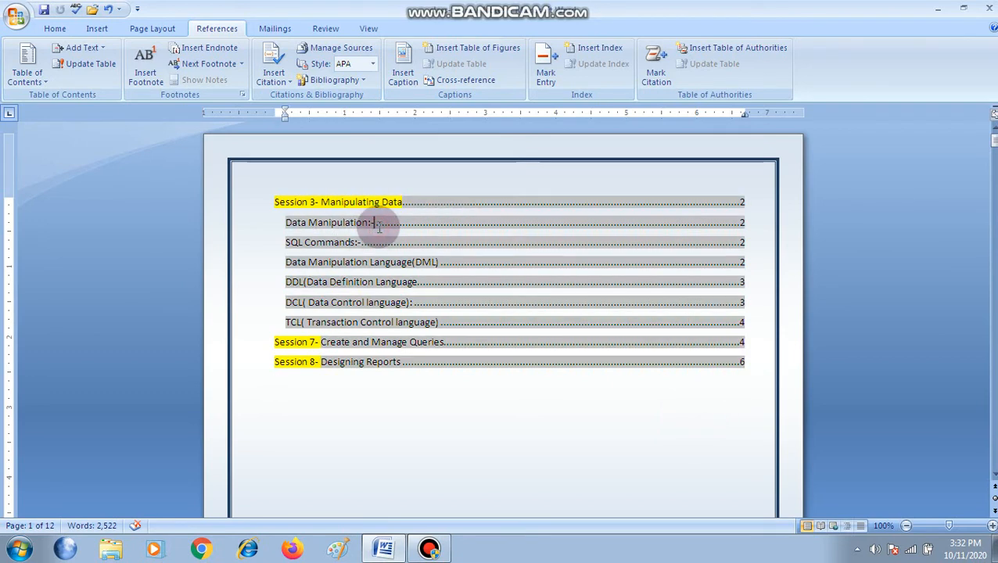
{"action": "left_click", "coordinate": [474, 238]}
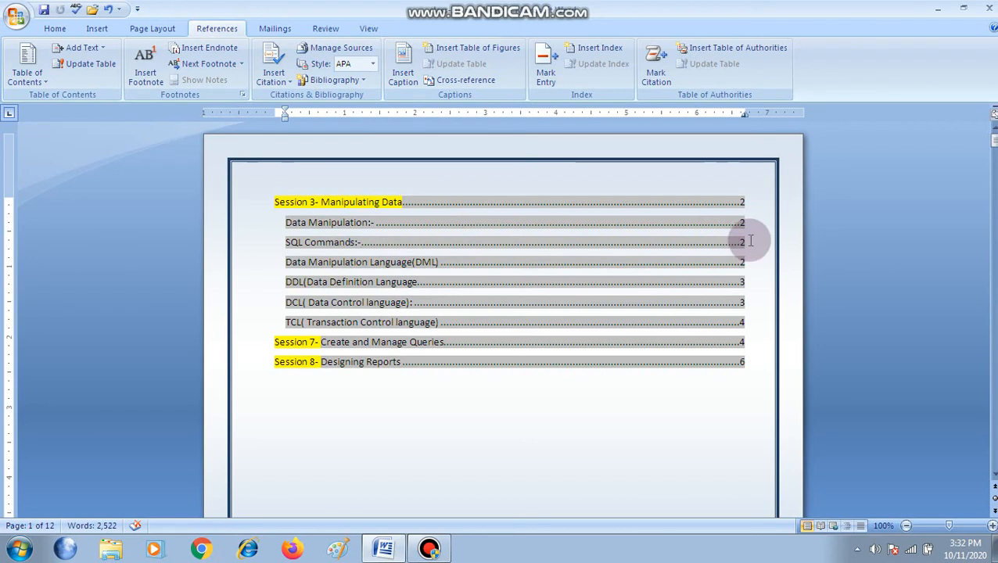
{"action": "left_click", "coordinate": [572, 413]}
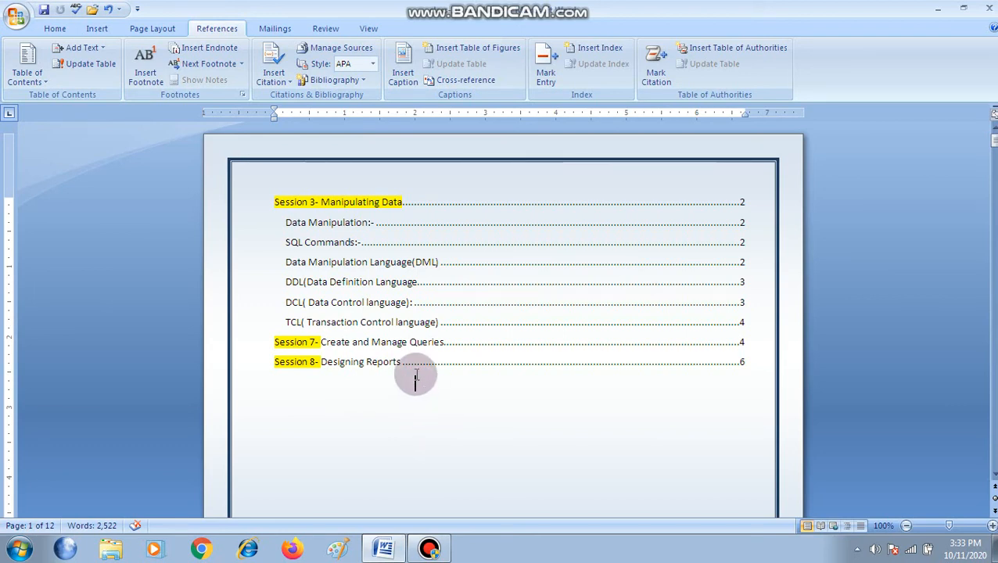
Select all entries of the inserted table of contents and open the custom table settings, moving the dialog aside
{"action": "left_click_drag", "start_coordinate": [268, 200], "coordinate": [703, 362]}
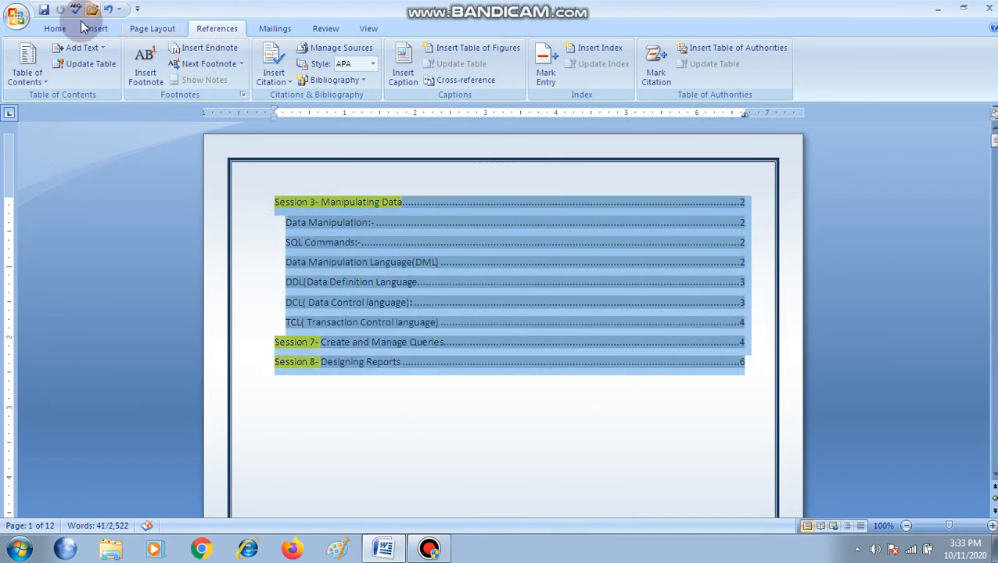
{"action": "left_click", "coordinate": [27, 69]}
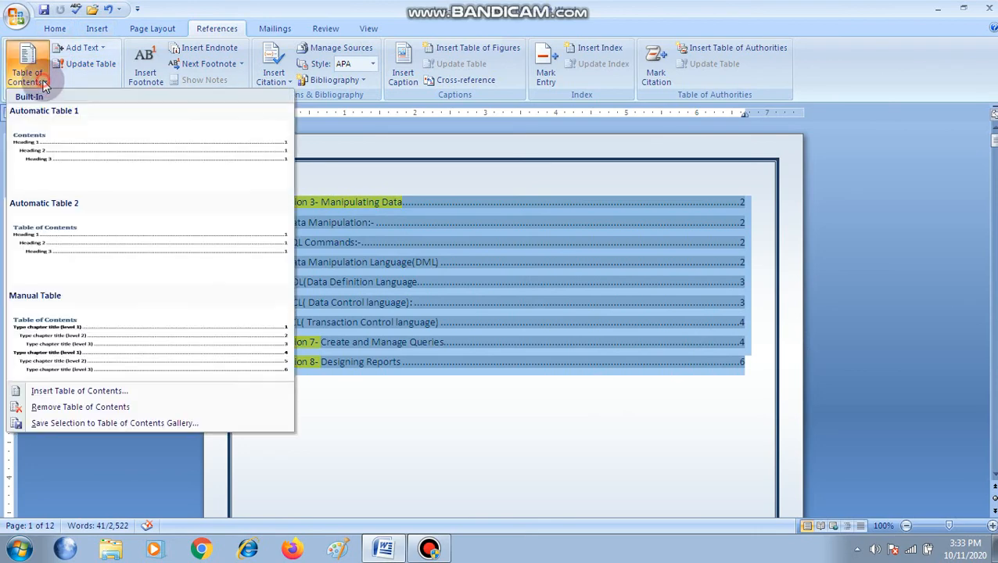
{"action": "left_click", "coordinate": [82, 391]}
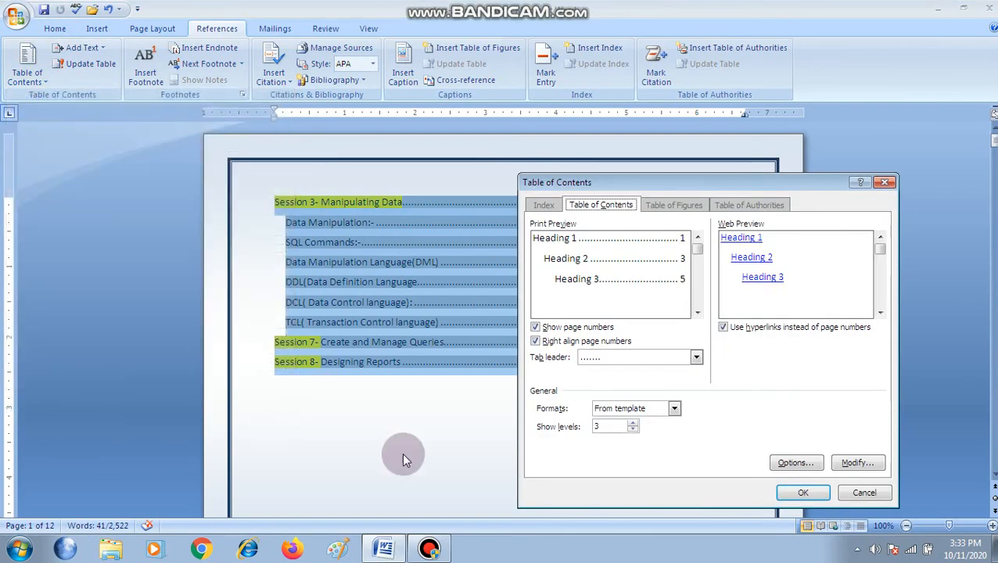
{"action": "left_click_drag", "start_coordinate": [690, 181], "coordinate": [640, 127]}
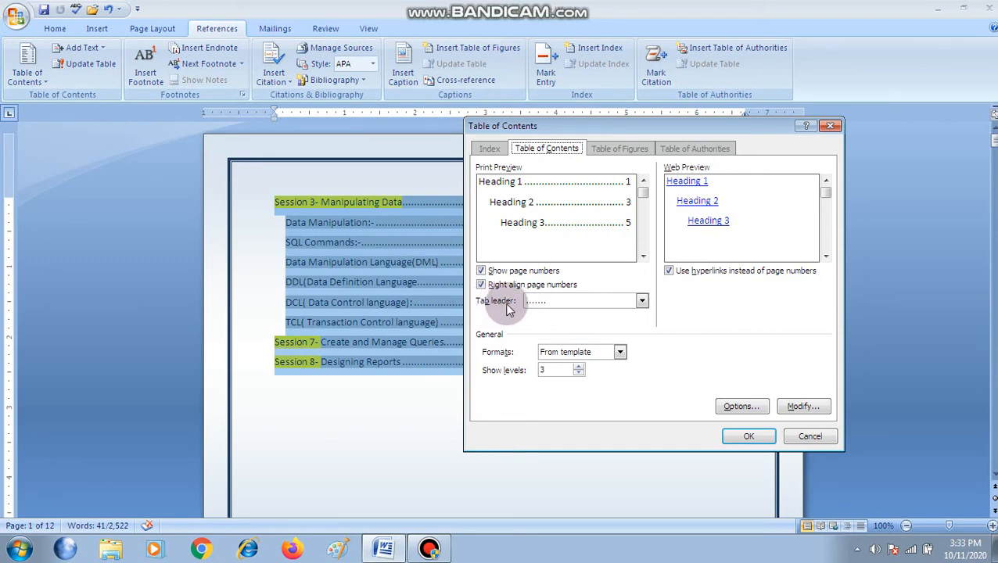
Browse the available tab leader styles without choosing a different one
{"action": "left_click", "coordinate": [641, 301]}
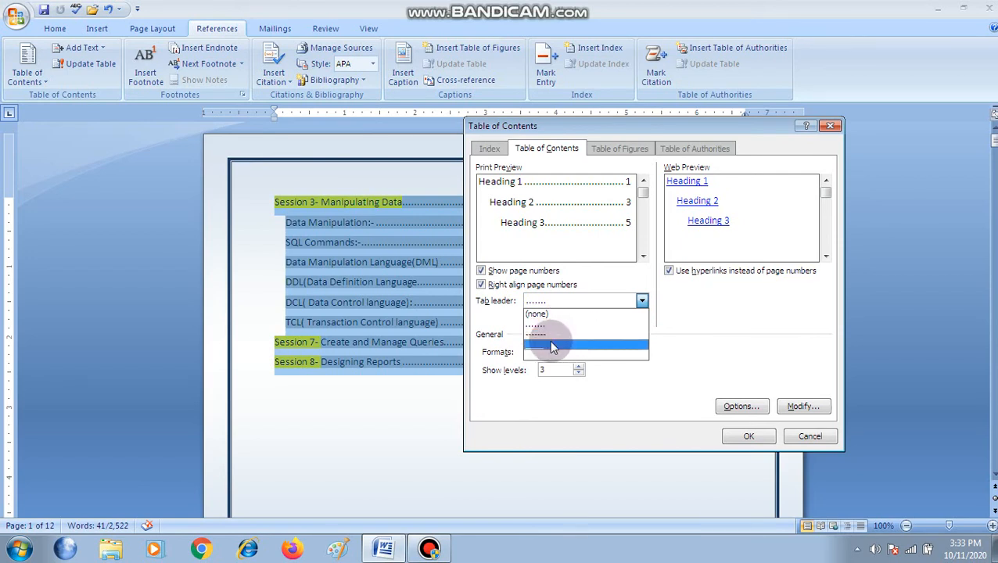
{"action": "left_click", "coordinate": [628, 389]}
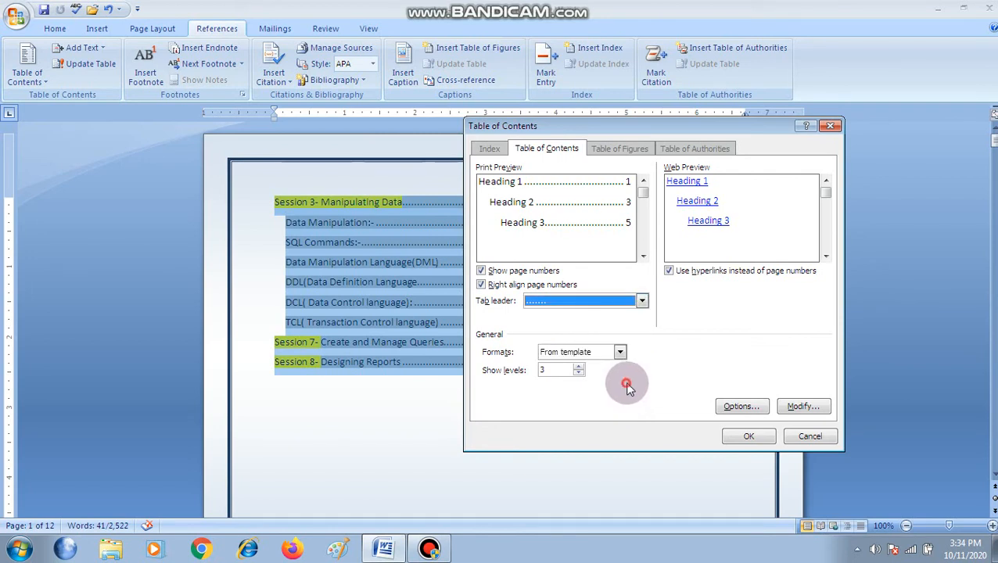
{"action": "left_click", "coordinate": [641, 302]}
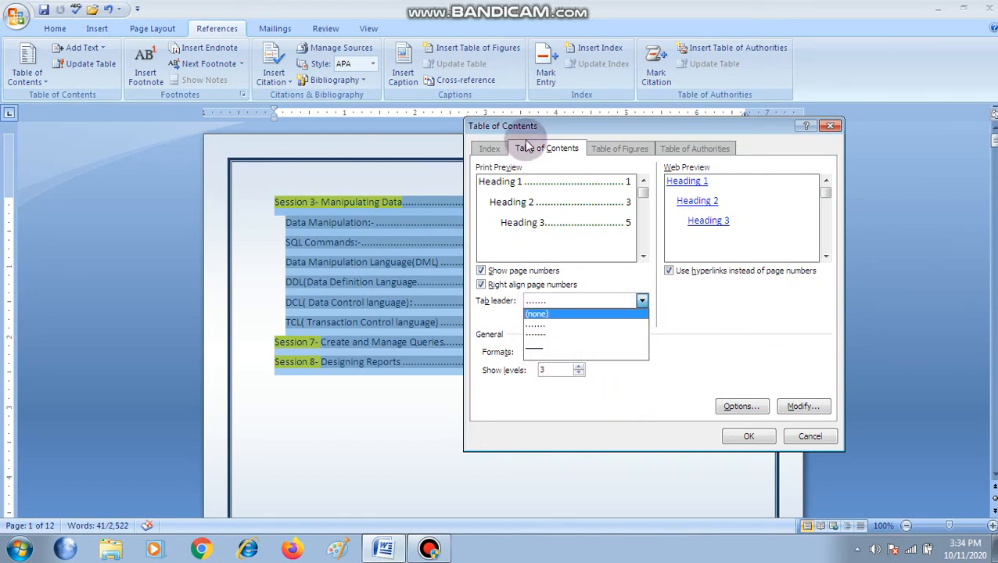
{"action": "left_click", "coordinate": [580, 128]}
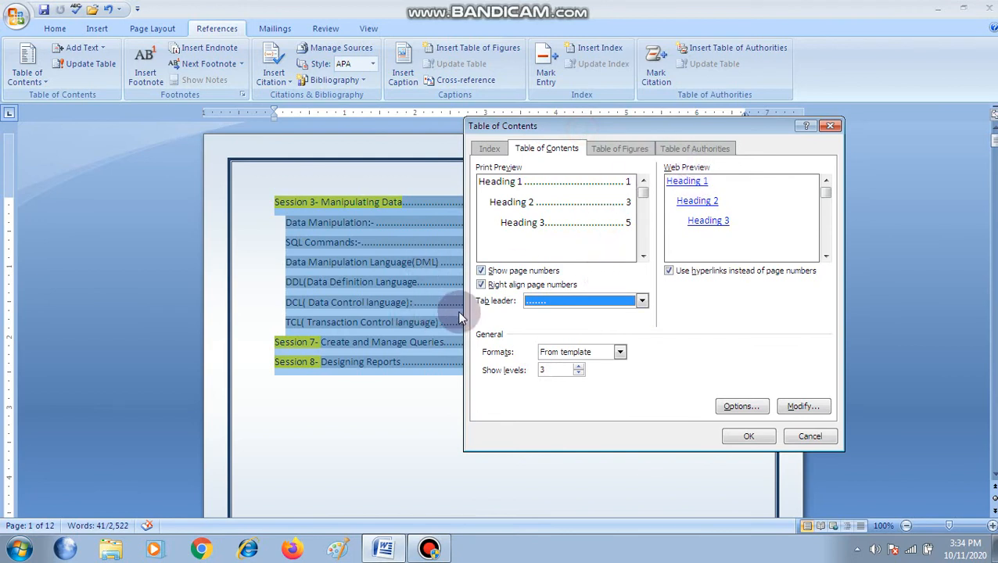
Set the tab leader to the solid underline and replace the selected table of contents with the new version
{"action": "left_click", "coordinate": [641, 301]}
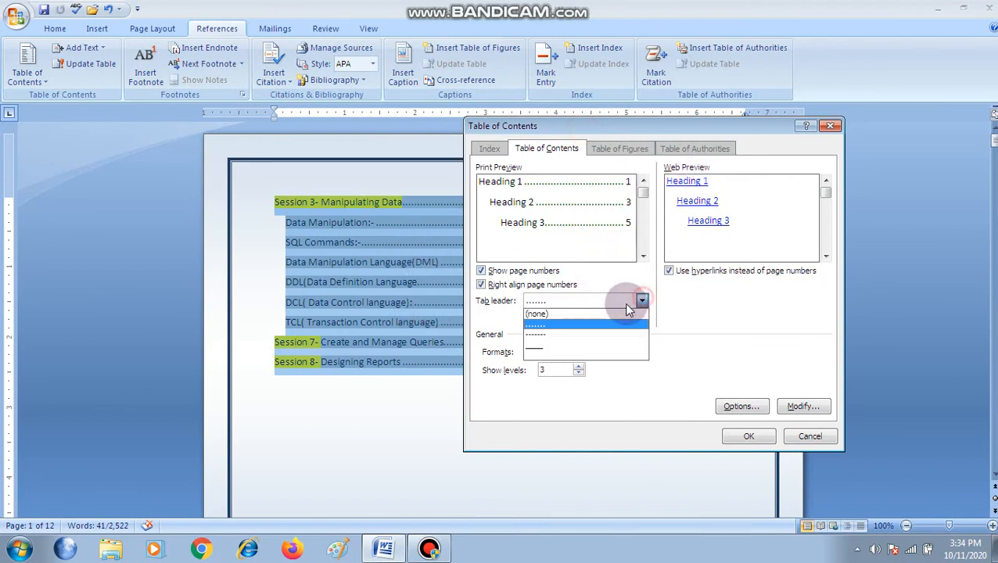
{"action": "left_click", "coordinate": [532, 350]}
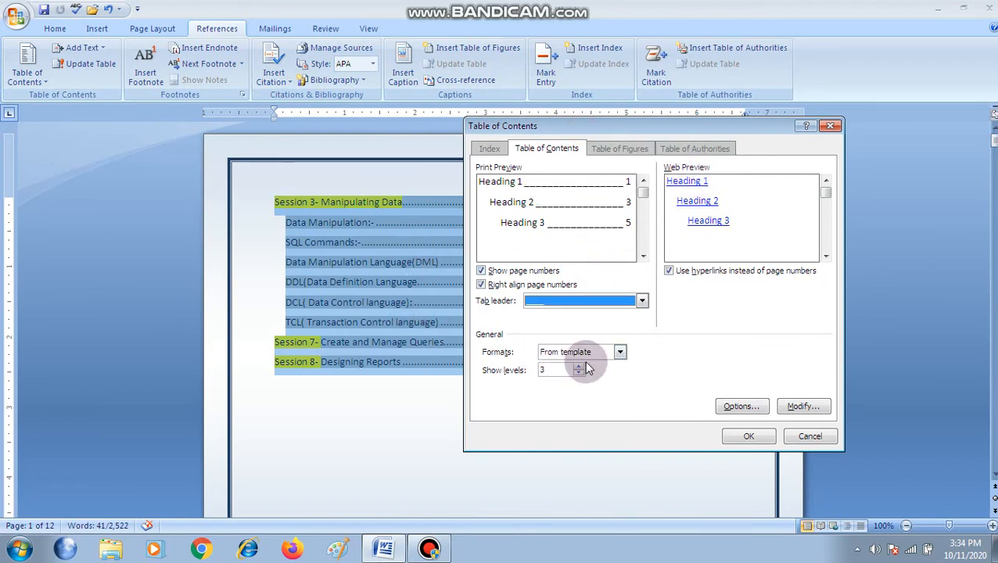
{"action": "left_click", "coordinate": [743, 439]}
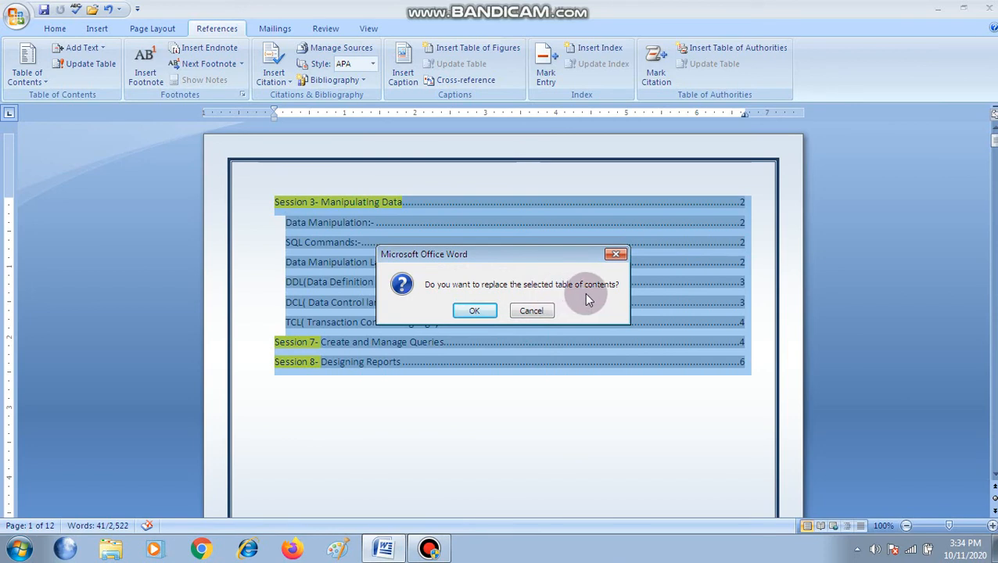
{"action": "left_click", "coordinate": [475, 311]}
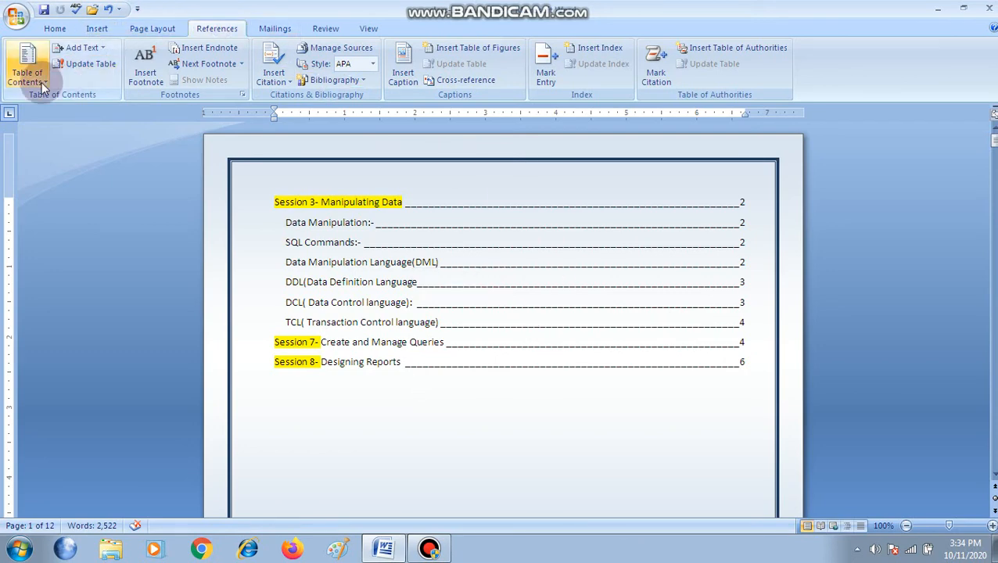
Select the whole table of contents and replace it with a version that shows only 1 heading level
{"action": "left_click_drag", "start_coordinate": [271, 200], "coordinate": [531, 375]}
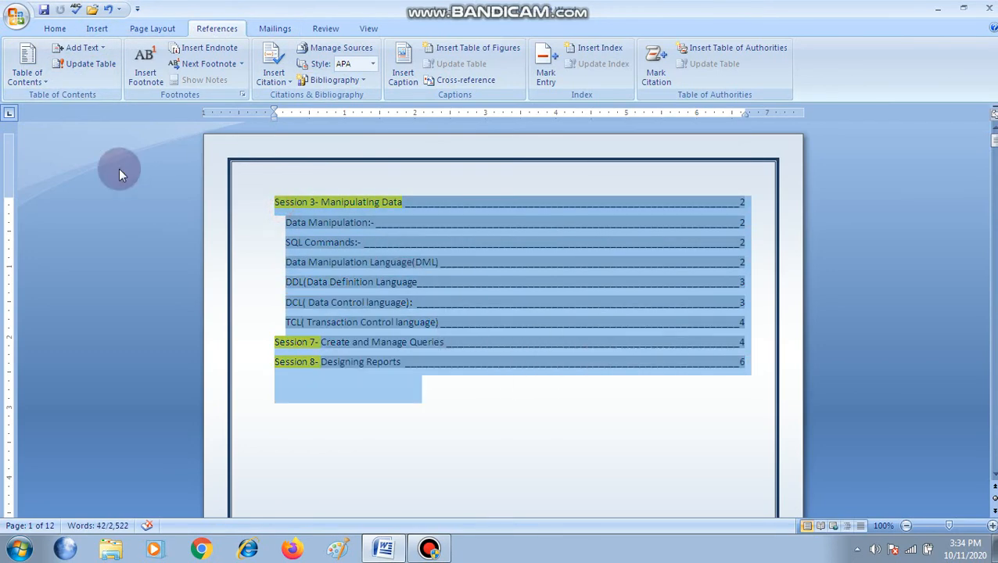
{"action": "left_click", "coordinate": [45, 78]}
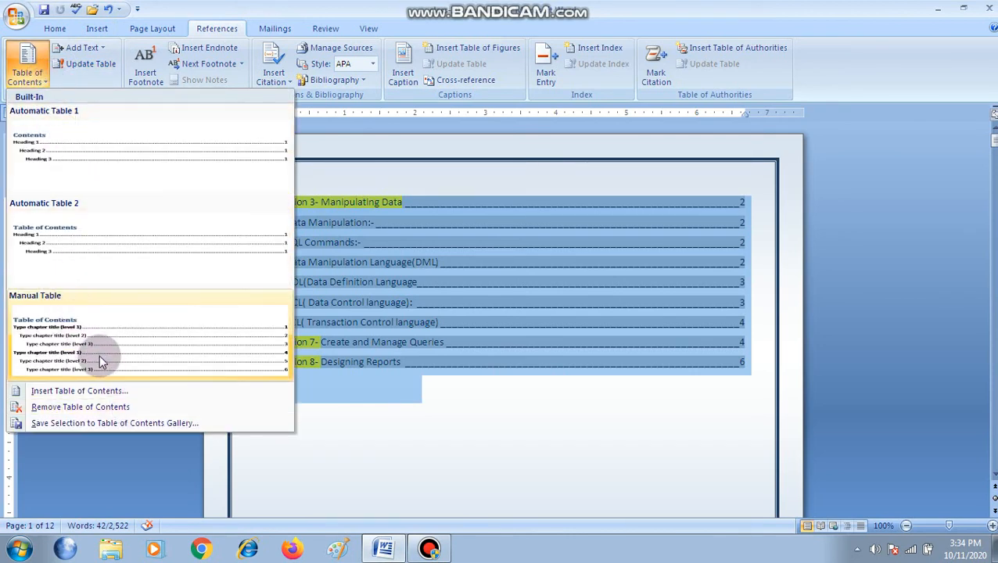
{"action": "left_click", "coordinate": [78, 390]}
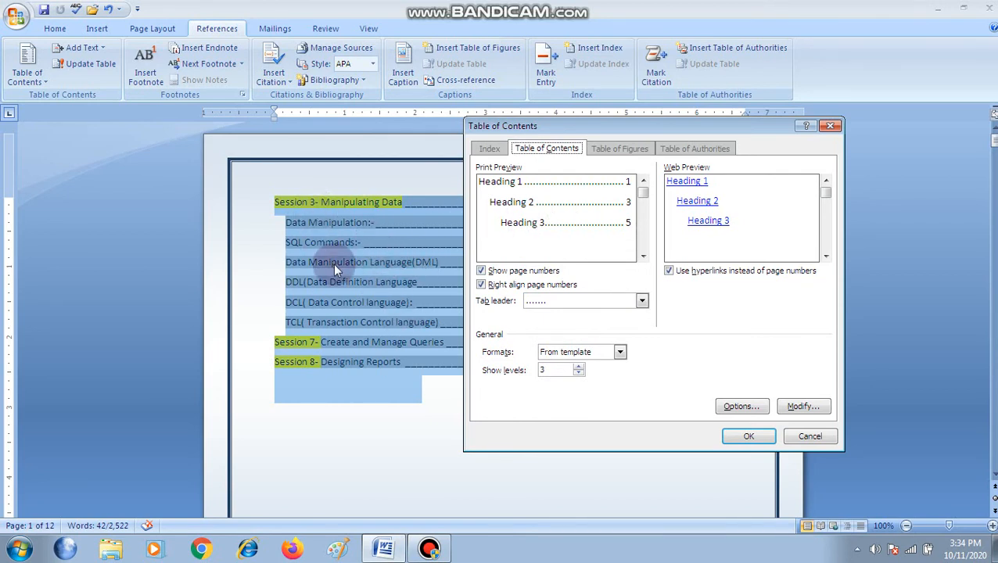
{"action": "left_click", "coordinate": [579, 373]}
{"action": "left_click", "coordinate": [579, 374]}
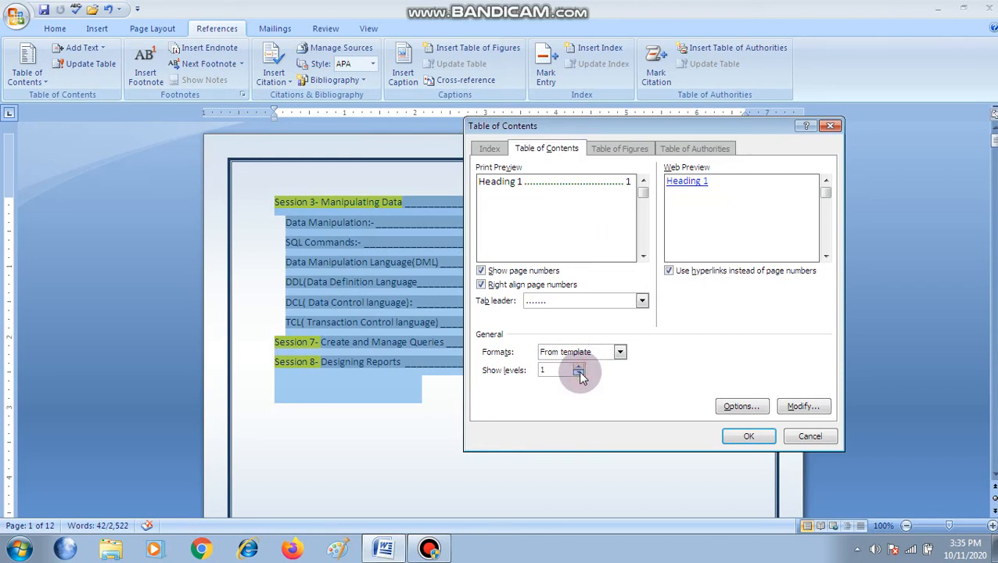
{"action": "left_click", "coordinate": [578, 368]}
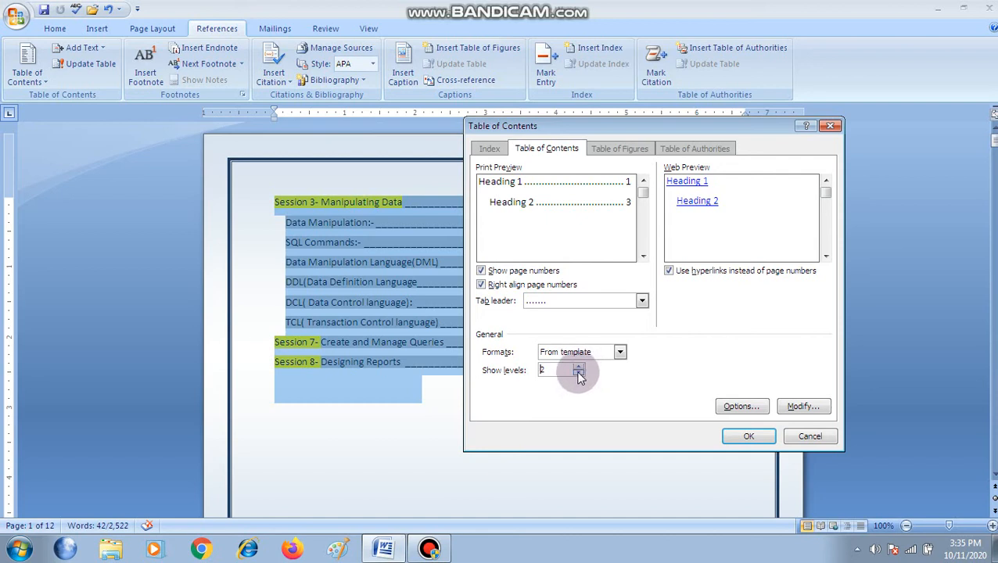
{"action": "left_click", "coordinate": [578, 373]}
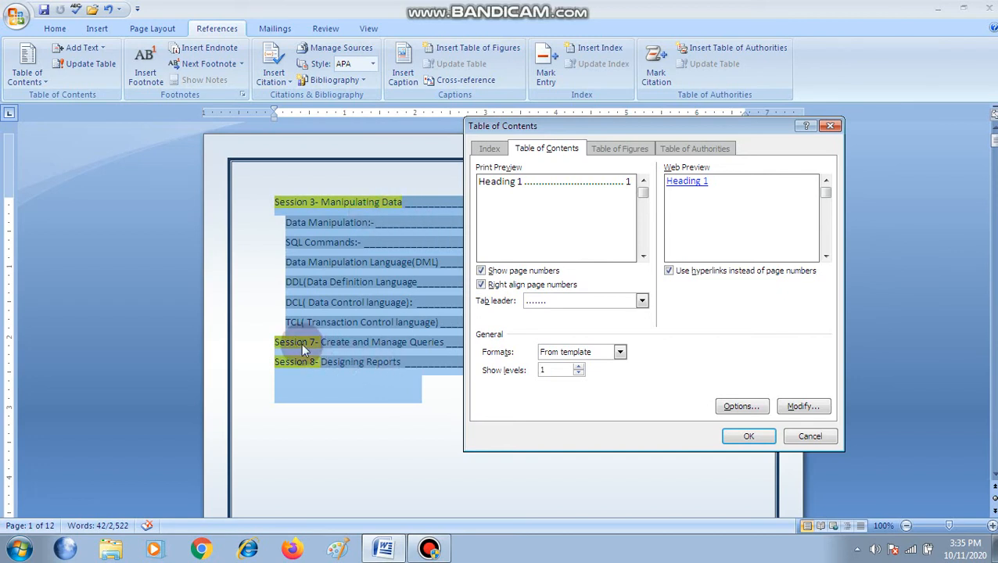
{"action": "left_click", "coordinate": [748, 437]}
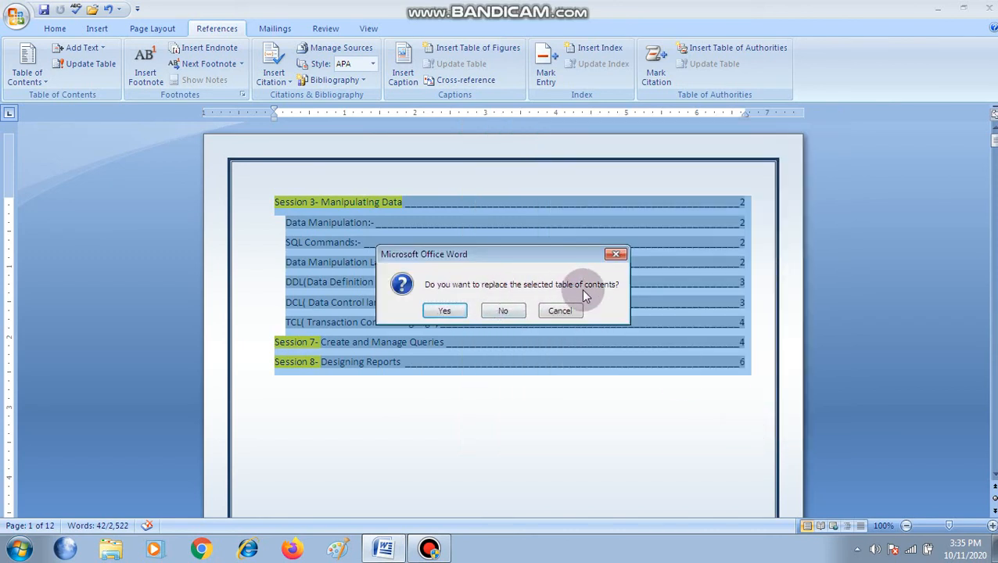
{"action": "left_click", "coordinate": [444, 311]}
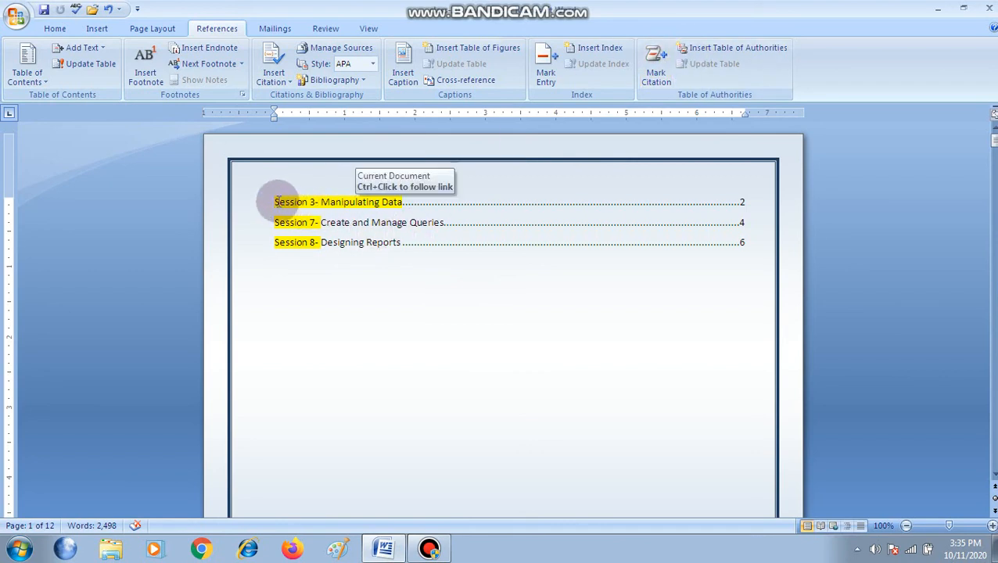
Reopen the custom settings for the selected table of contents and set the shown levels to 2
{"action": "left_click_drag", "start_coordinate": [276, 200], "coordinate": [569, 222]}
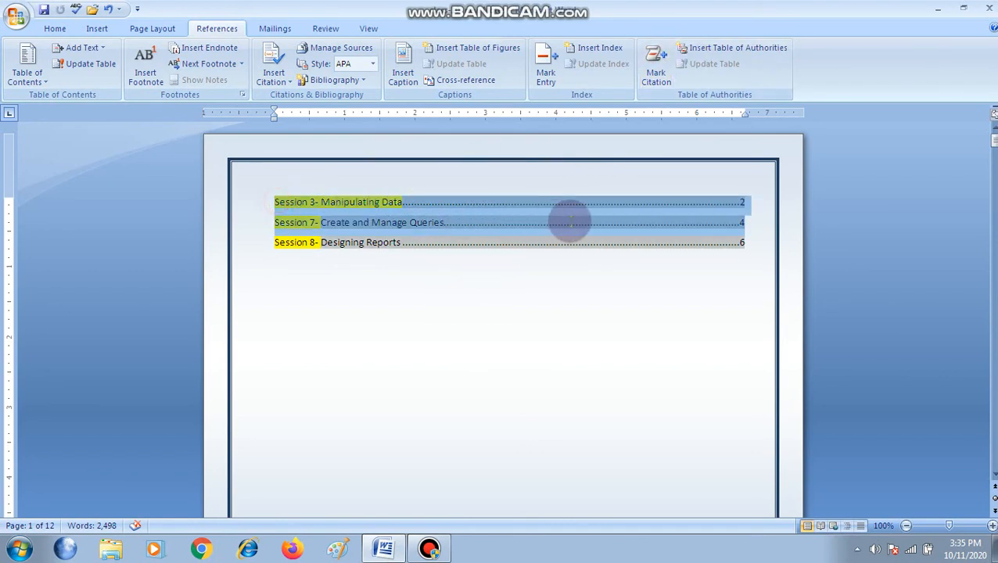
{"action": "left_click", "coordinate": [31, 81]}
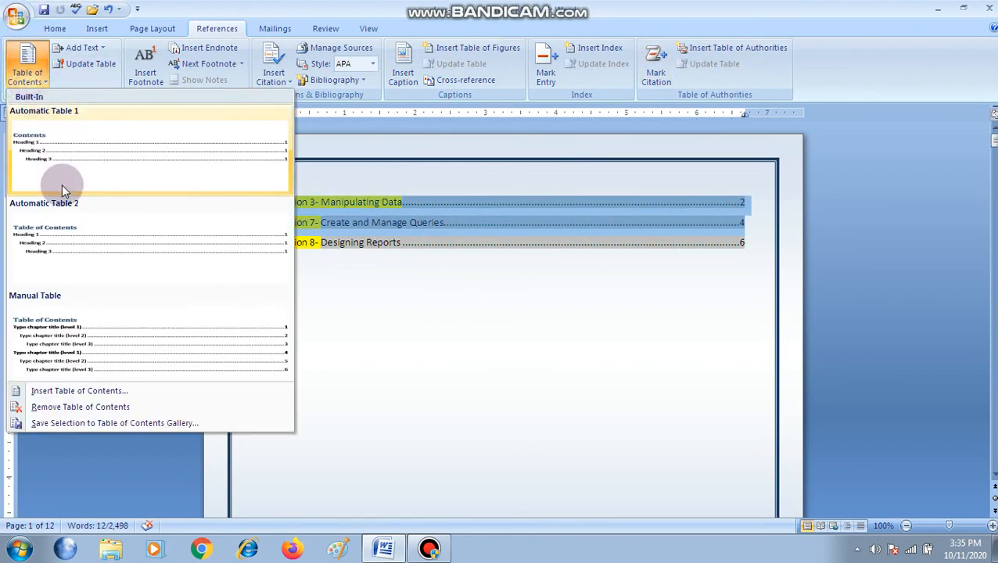
{"action": "left_click", "coordinate": [87, 390]}
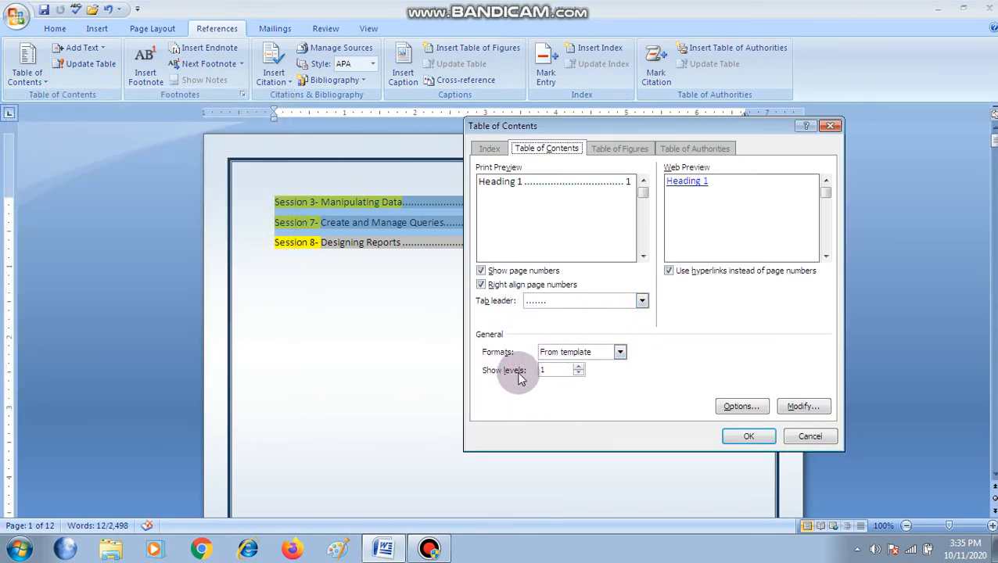
{"action": "left_click", "coordinate": [579, 367]}
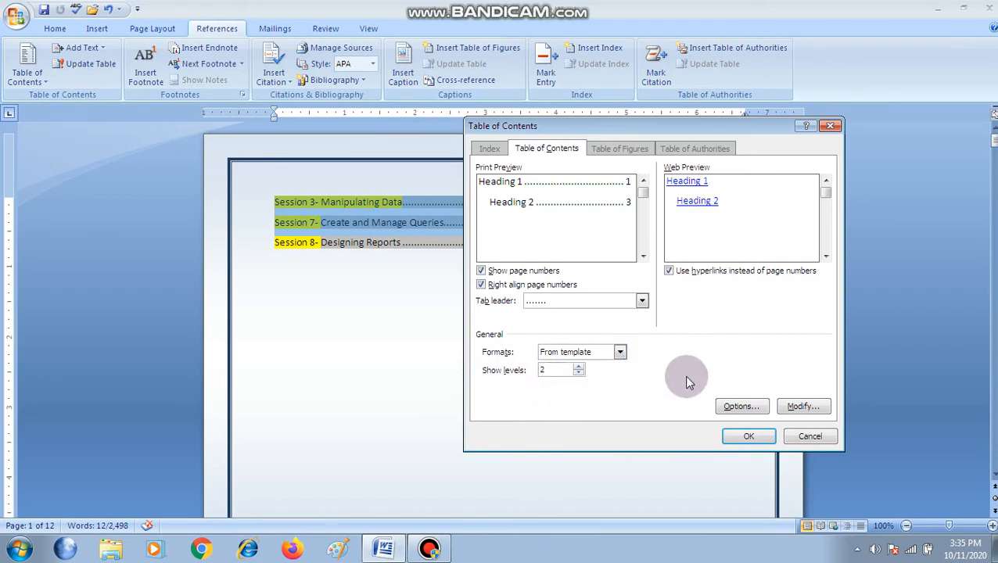
Open the table entry styles and examine the formatting descriptions of TOC 2 and TOC 3
{"action": "left_click", "coordinate": [803, 408]}
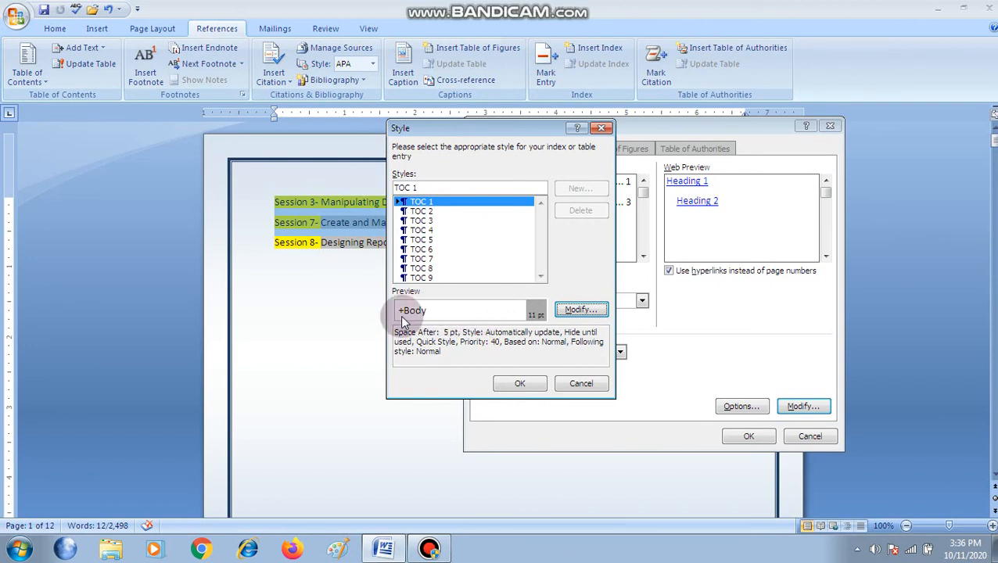
{"action": "left_click", "coordinate": [428, 211]}
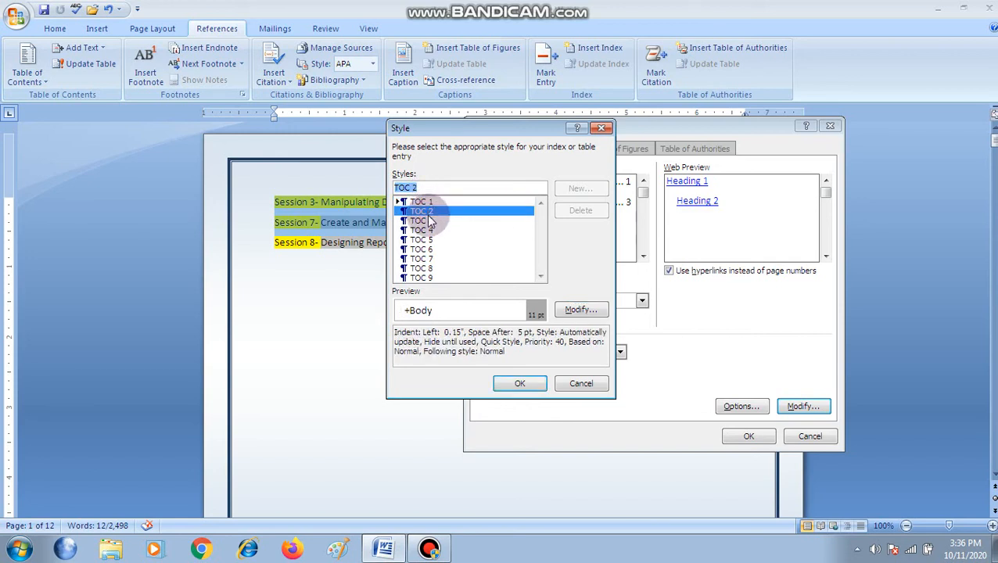
{"action": "left_click", "coordinate": [429, 222]}
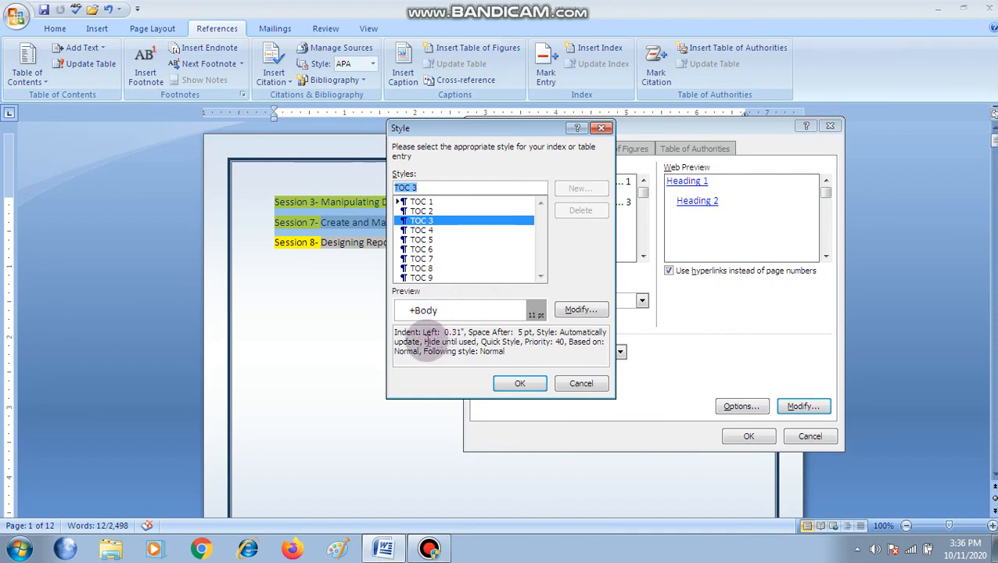
{"action": "left_click_drag", "start_coordinate": [393, 333], "coordinate": [523, 353]}
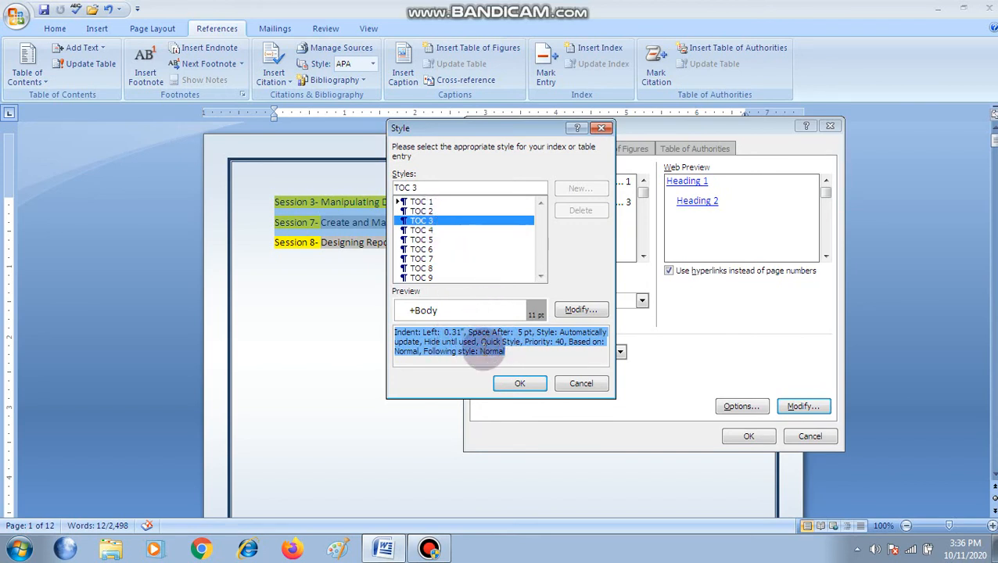
Modify the TOC 1 style to use the Algerian font at size 18 in bold
{"action": "left_click", "coordinate": [432, 203]}
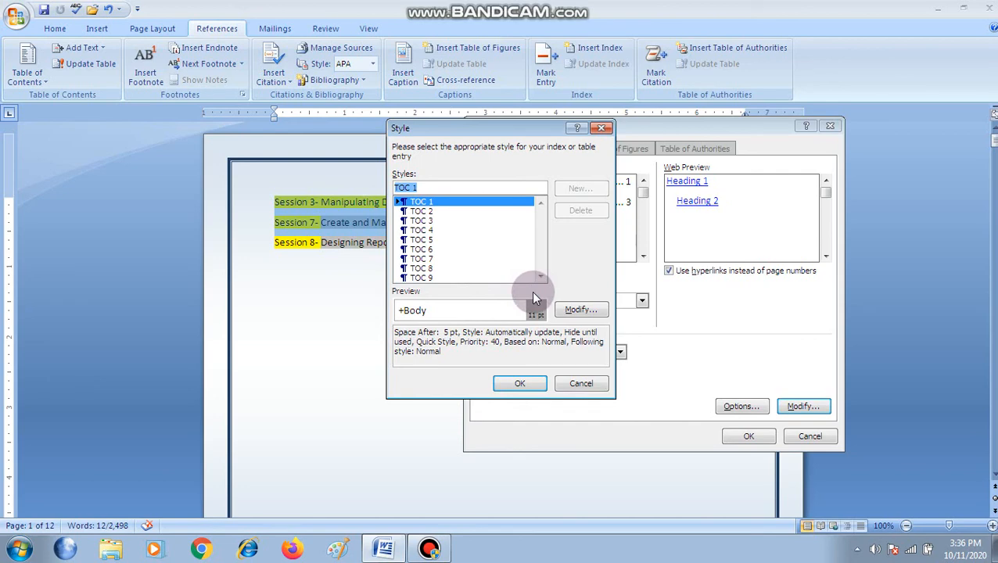
{"action": "left_click", "coordinate": [580, 311]}
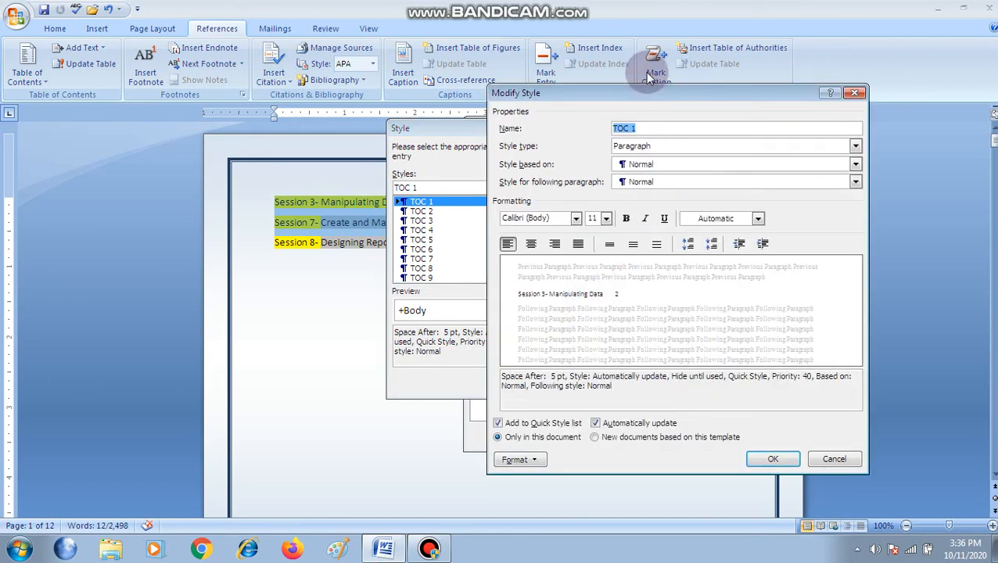
{"action": "left_click_drag", "start_coordinate": [654, 90], "coordinate": [705, 100]}
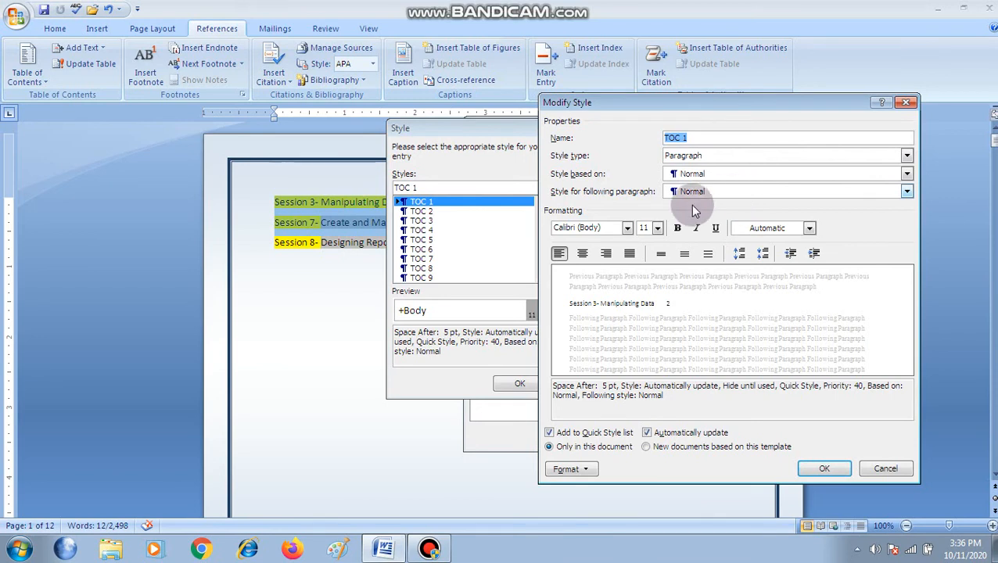
{"action": "left_click", "coordinate": [627, 229]}
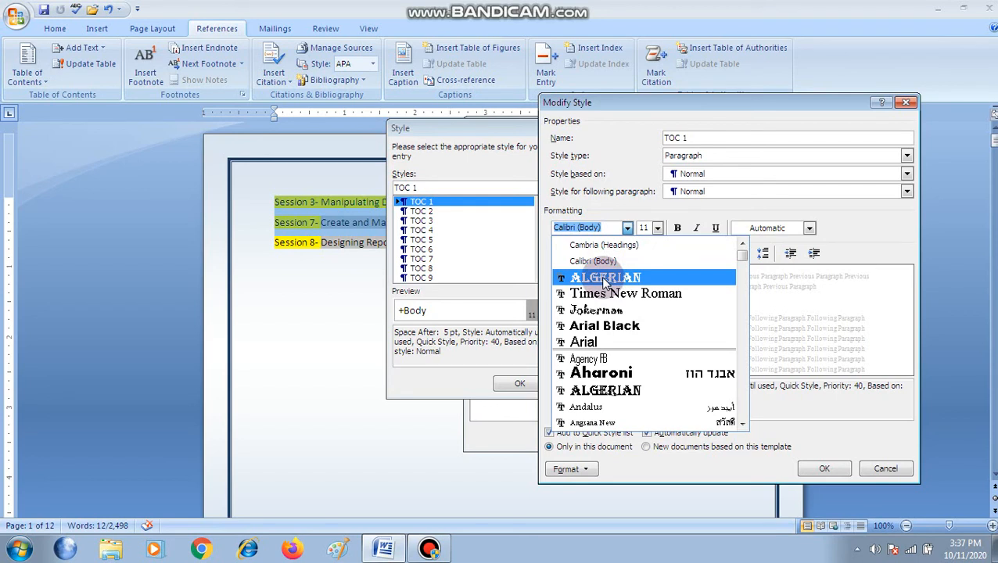
{"action": "left_click", "coordinate": [602, 279]}
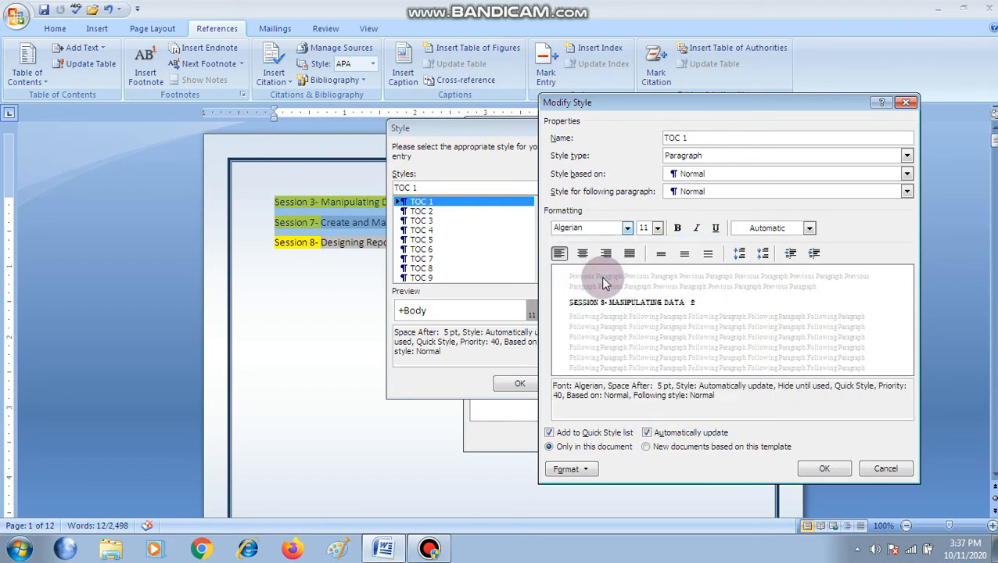
{"action": "left_click", "coordinate": [657, 228]}
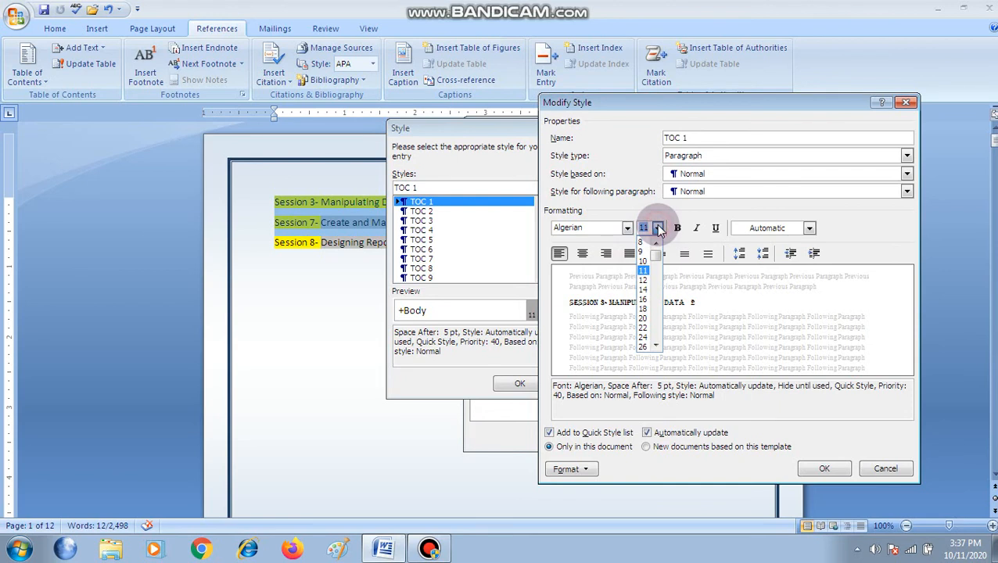
{"action": "left_click", "coordinate": [644, 310]}
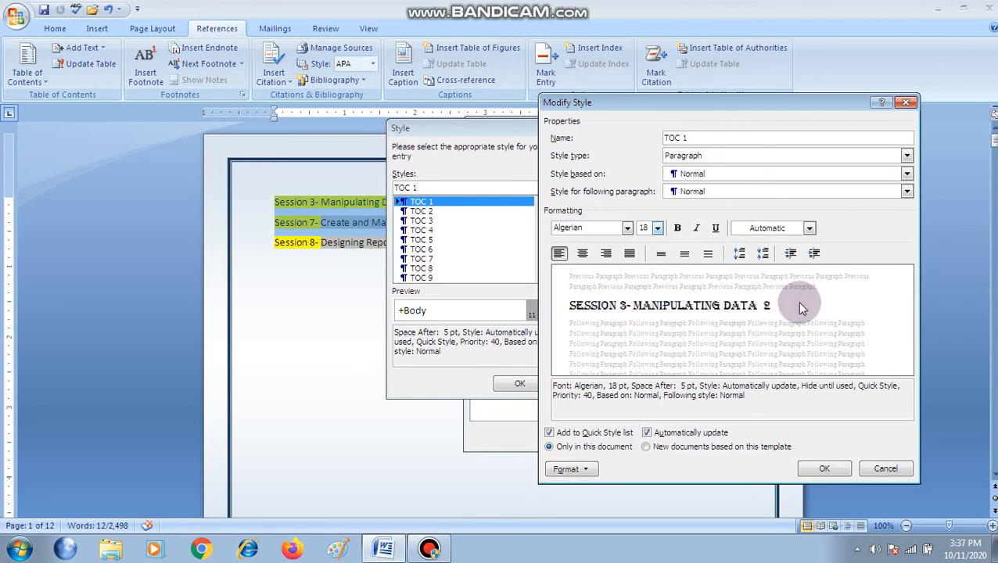
{"action": "left_click", "coordinate": [677, 229]}
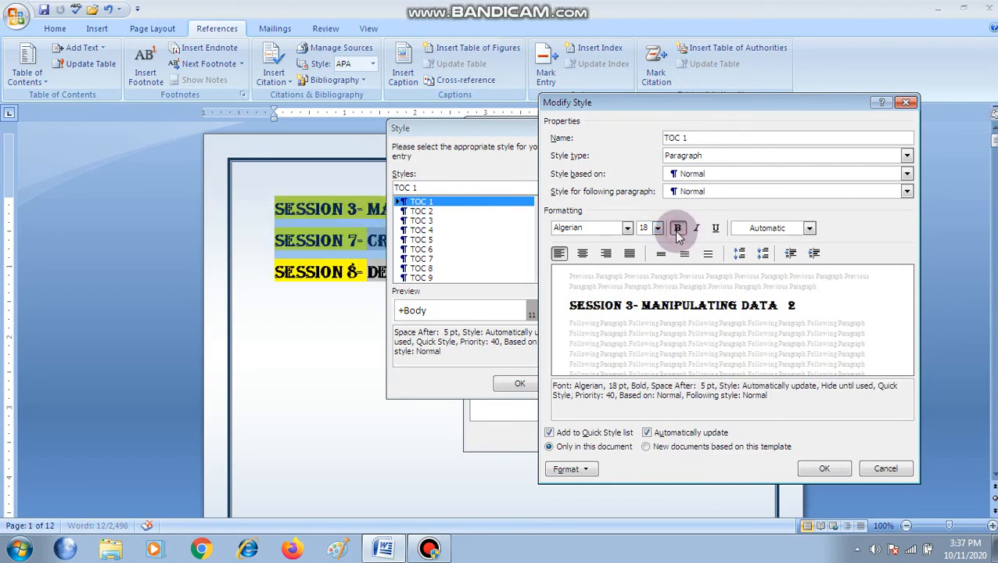
{"action": "left_click", "coordinate": [473, 128]}
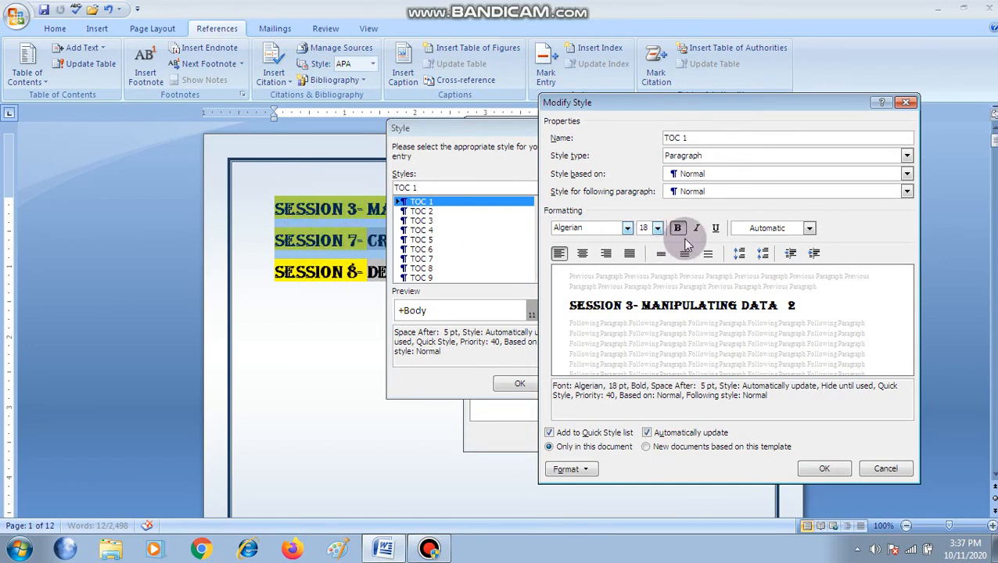
Underline the TOC 1 style's text and set its font colour to the dark red theme shade
{"action": "left_click", "coordinate": [715, 228]}
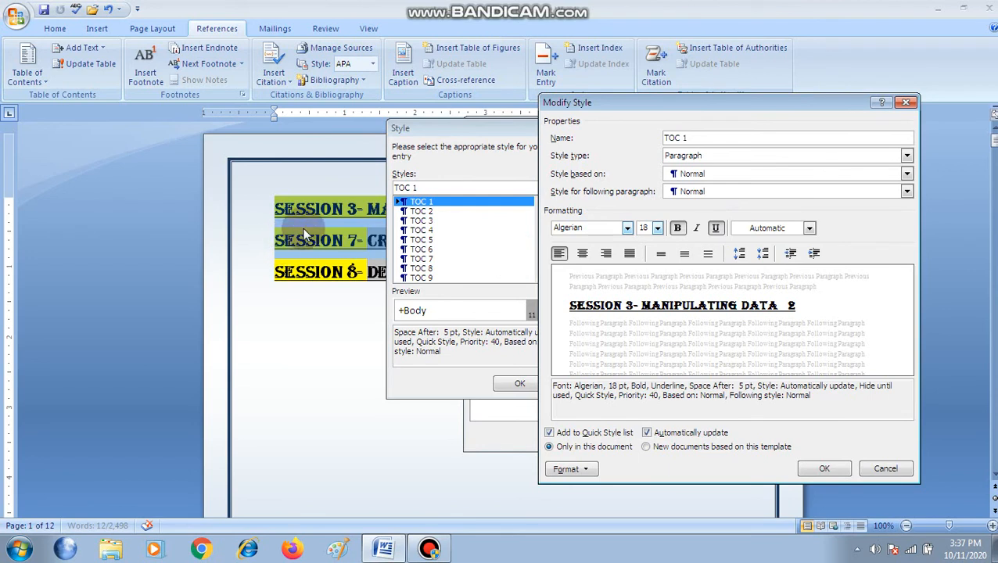
{"action": "left_click", "coordinate": [809, 227]}
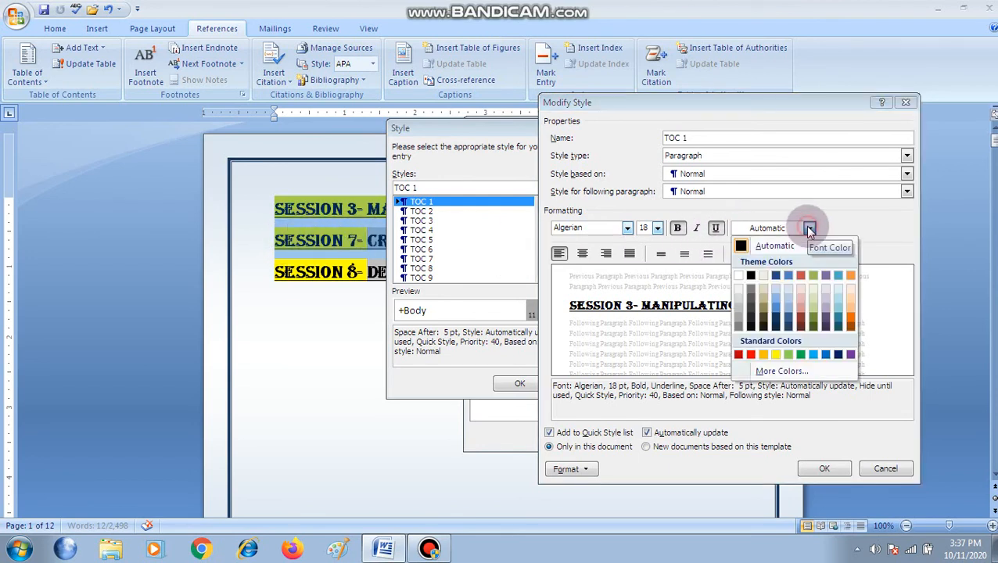
{"action": "left_click", "coordinate": [800, 327]}
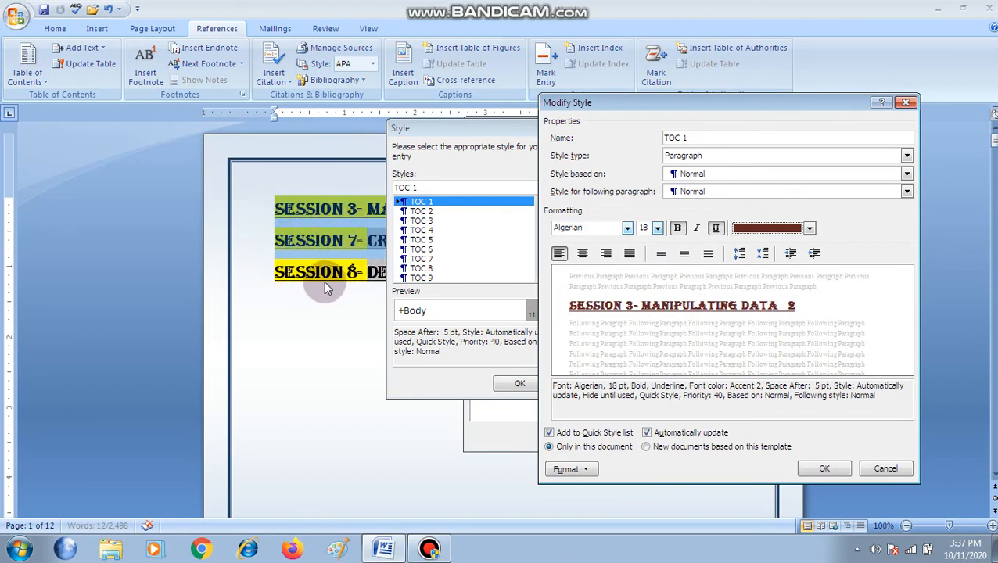
Give the TOC 1 style a box border with the thin-thick medium gap double line
{"action": "left_click", "coordinate": [569, 469]}
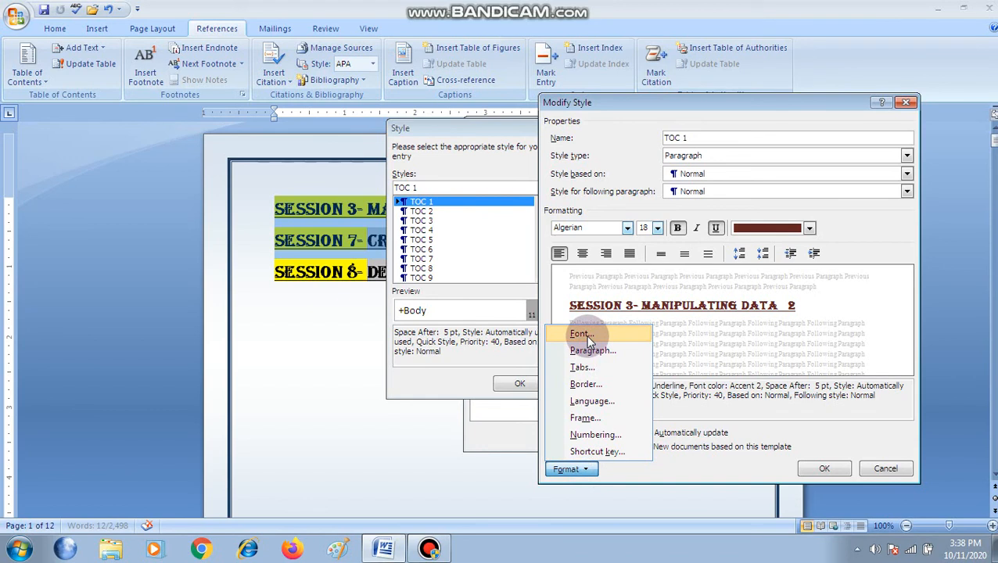
{"action": "left_click", "coordinate": [588, 386]}
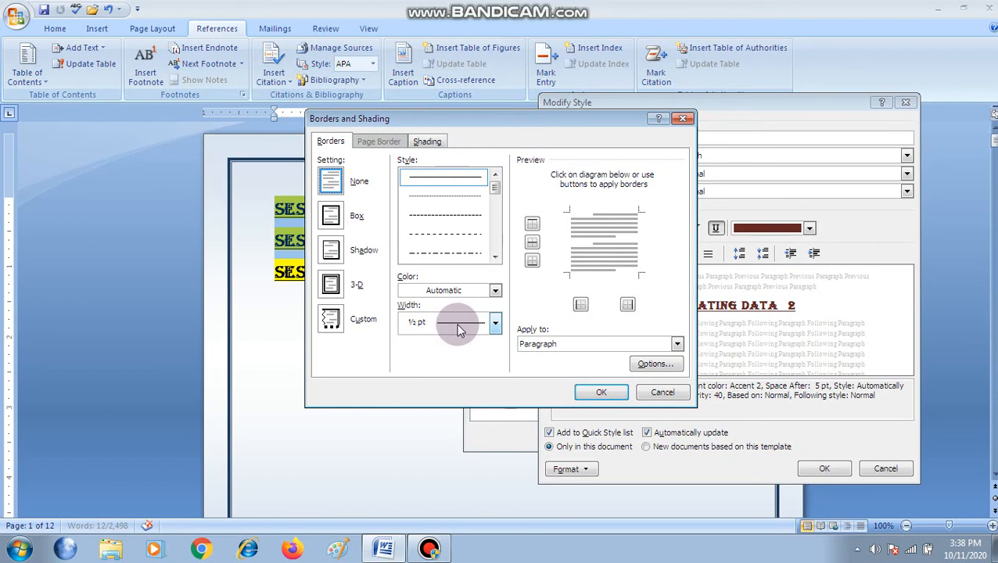
{"action": "left_click", "coordinate": [353, 218]}
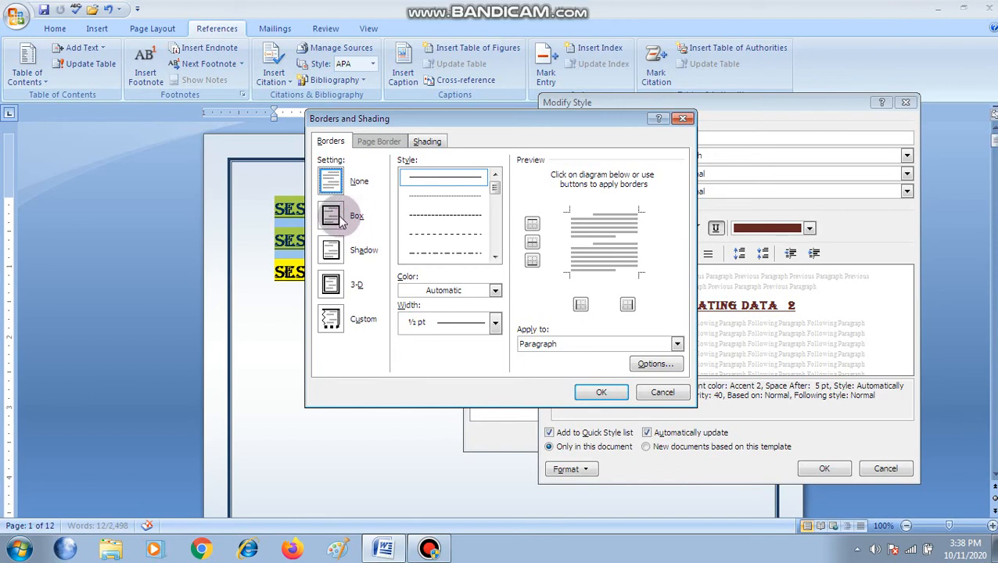
{"action": "left_click_drag", "start_coordinate": [494, 189], "coordinate": [492, 216]}
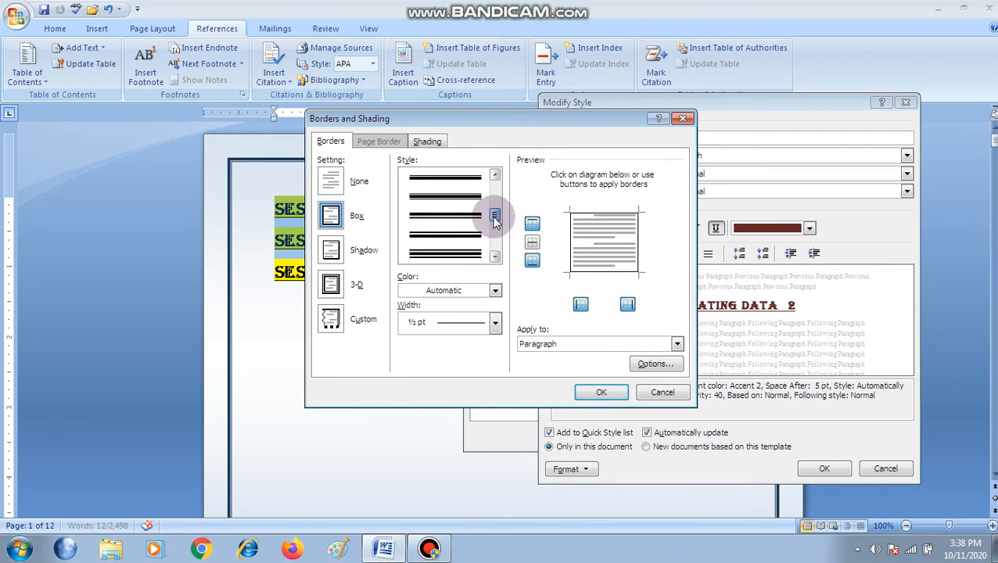
{"action": "left_click", "coordinate": [455, 217]}
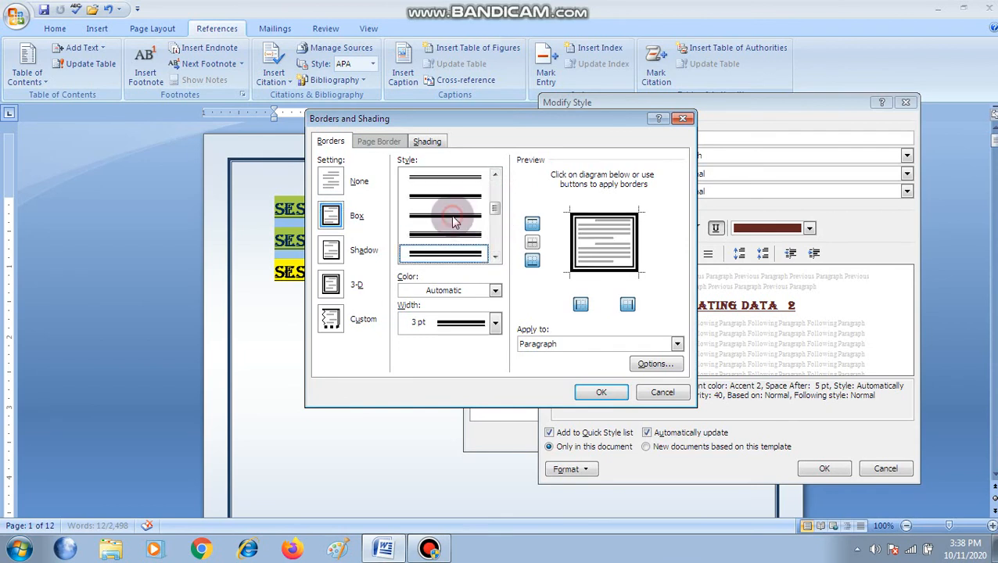
Set the TOC 1 box border to standard dark blue with a width of 4½ pt and apply it
{"action": "left_click", "coordinate": [495, 291]}
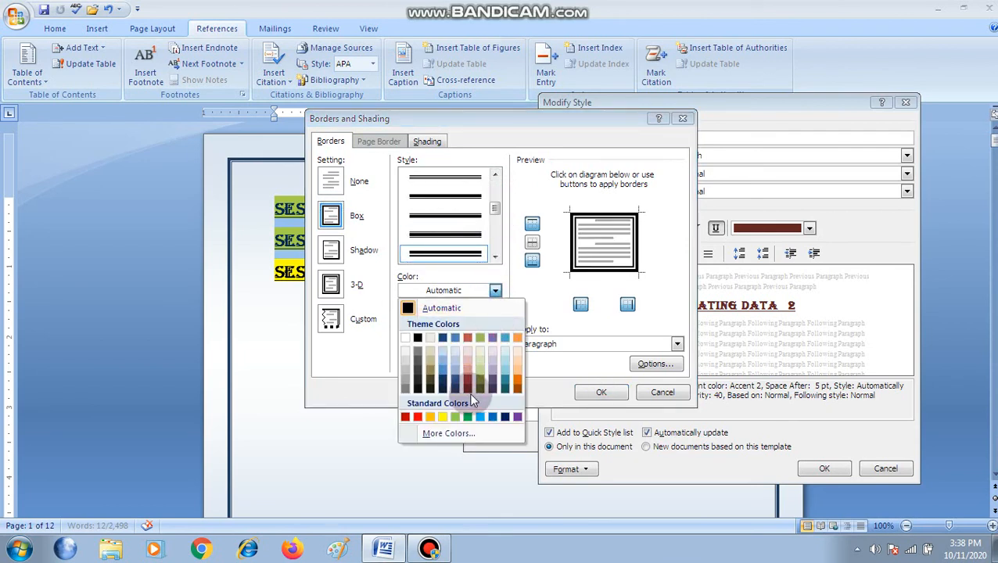
{"action": "left_click", "coordinate": [504, 419]}
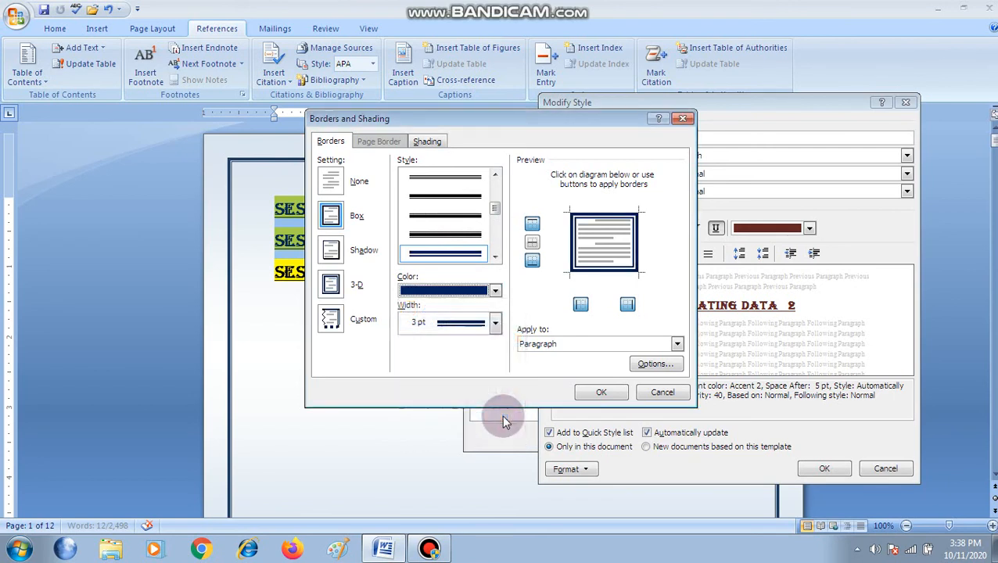
{"action": "left_click", "coordinate": [495, 322]}
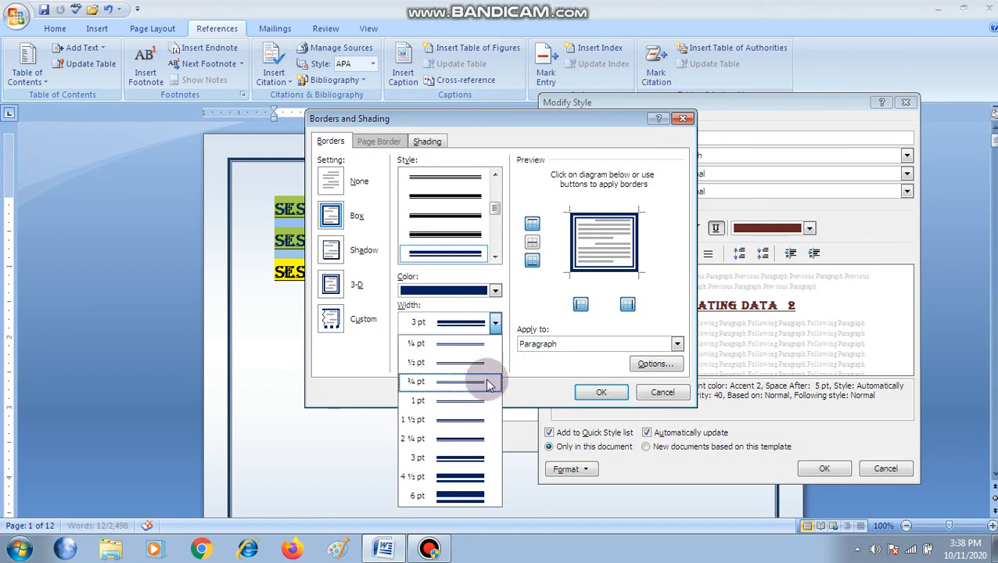
{"action": "left_click", "coordinate": [462, 476]}
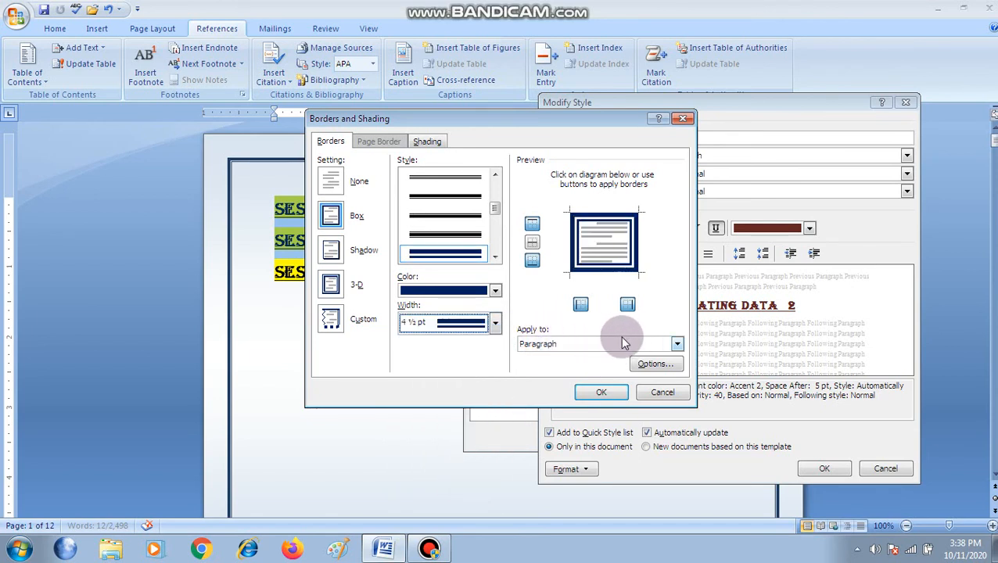
{"action": "left_click", "coordinate": [591, 390]}
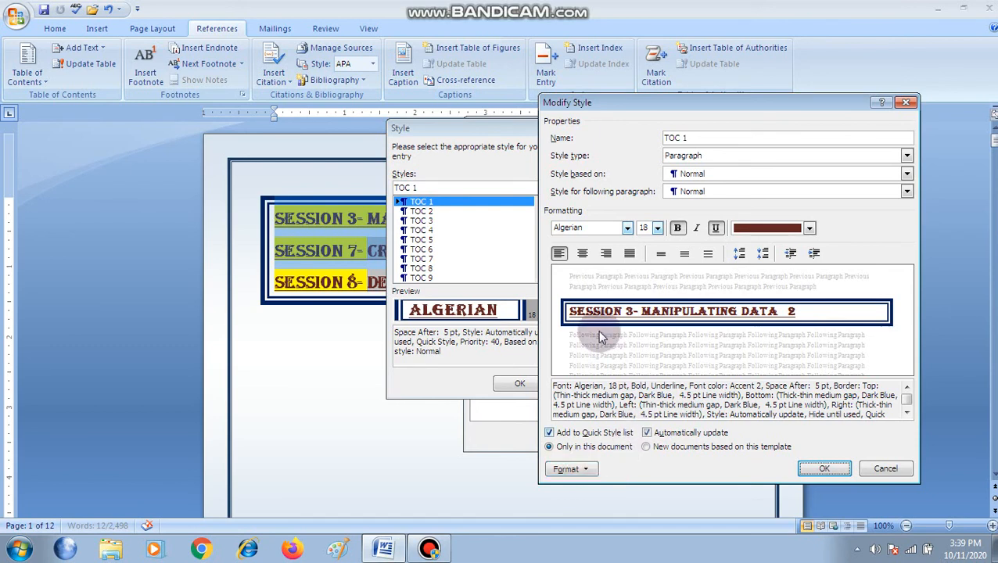
{"action": "left_click", "coordinate": [580, 470]}
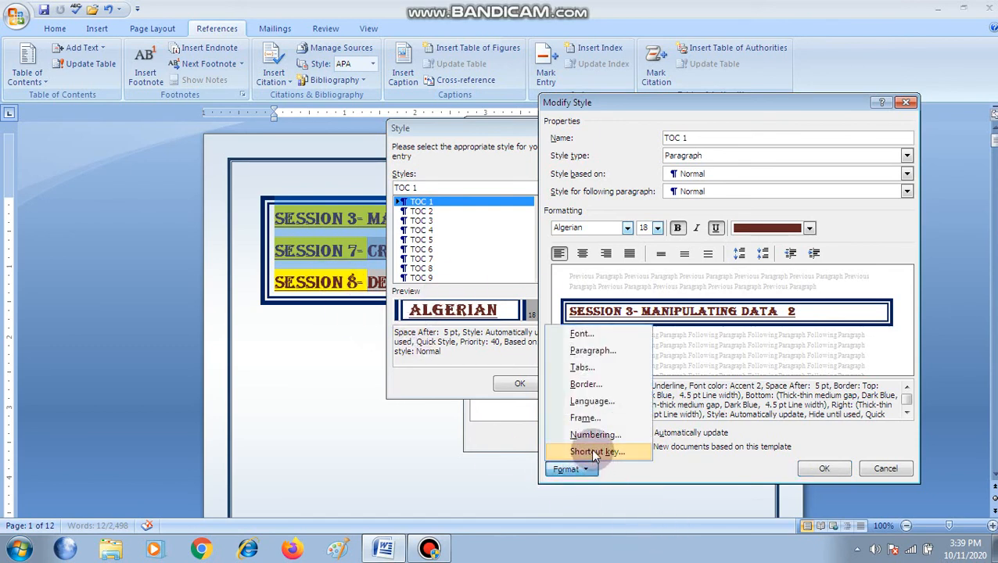
{"action": "left_click", "coordinate": [600, 421]}
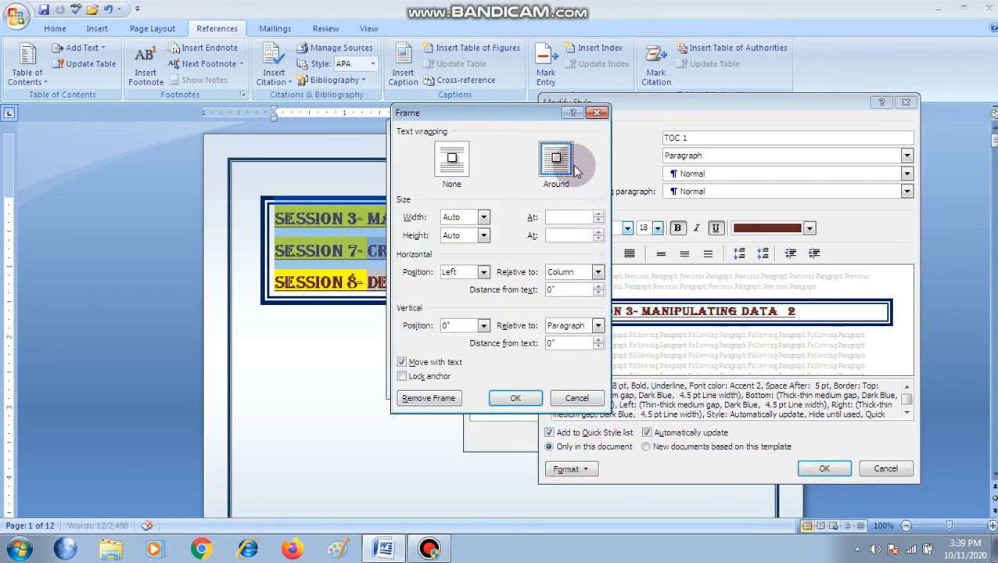
{"action": "left_click", "coordinate": [599, 112]}
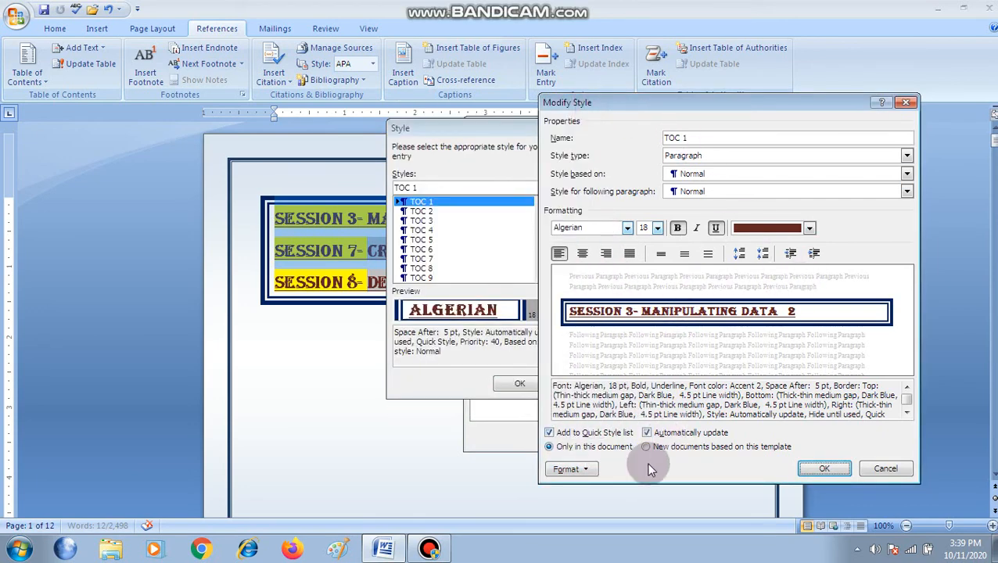
Accept the modified TOC 1 style and replace the selected table of contents with the updated two-level one
{"action": "left_click", "coordinate": [824, 470]}
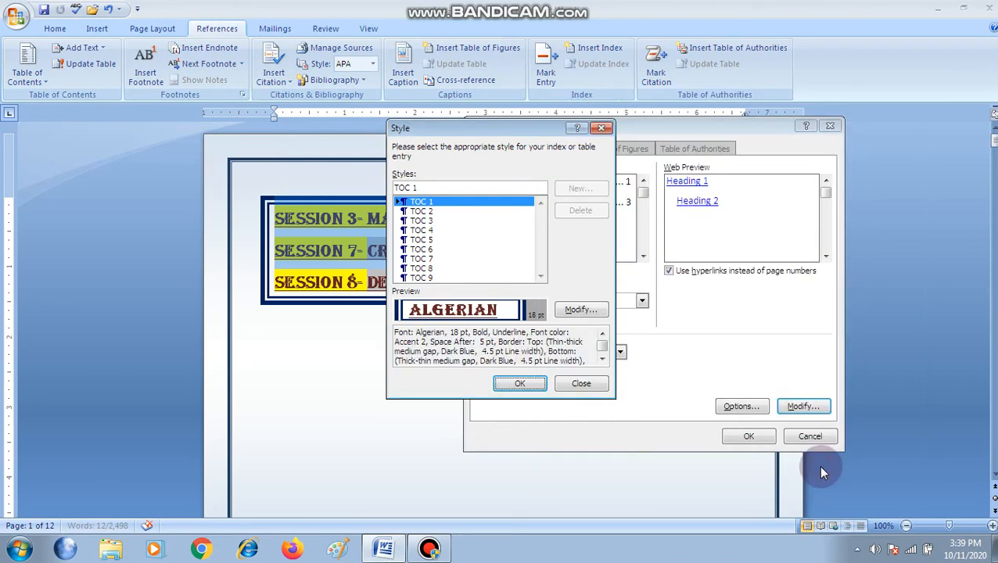
{"action": "left_click", "coordinate": [522, 383]}
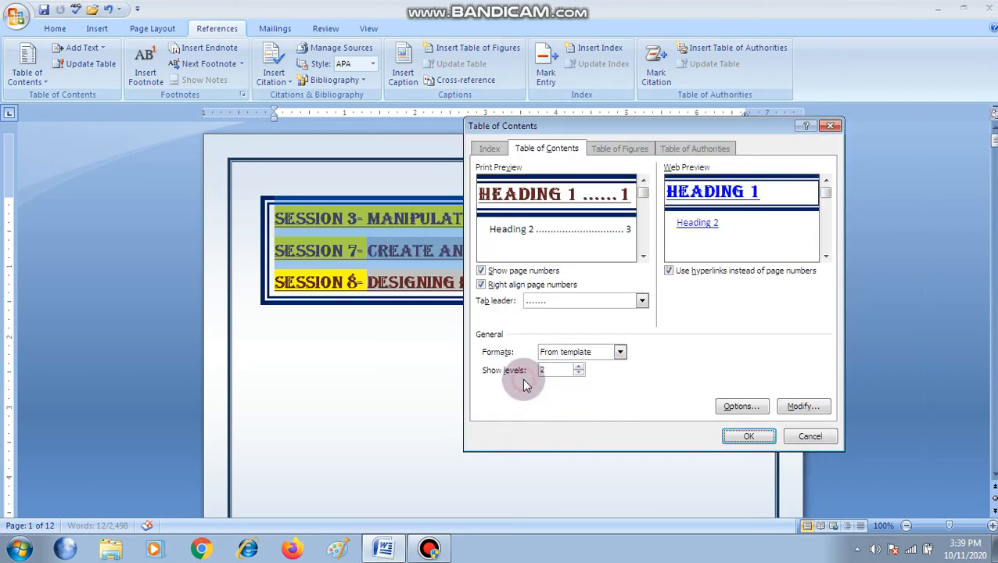
{"action": "left_click", "coordinate": [751, 438]}
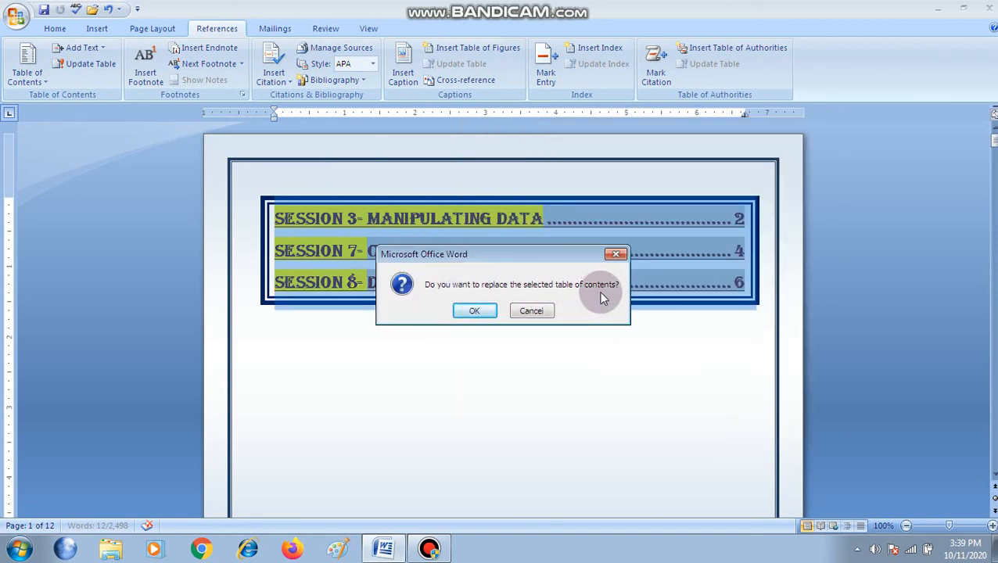
{"action": "left_click", "coordinate": [476, 311]}
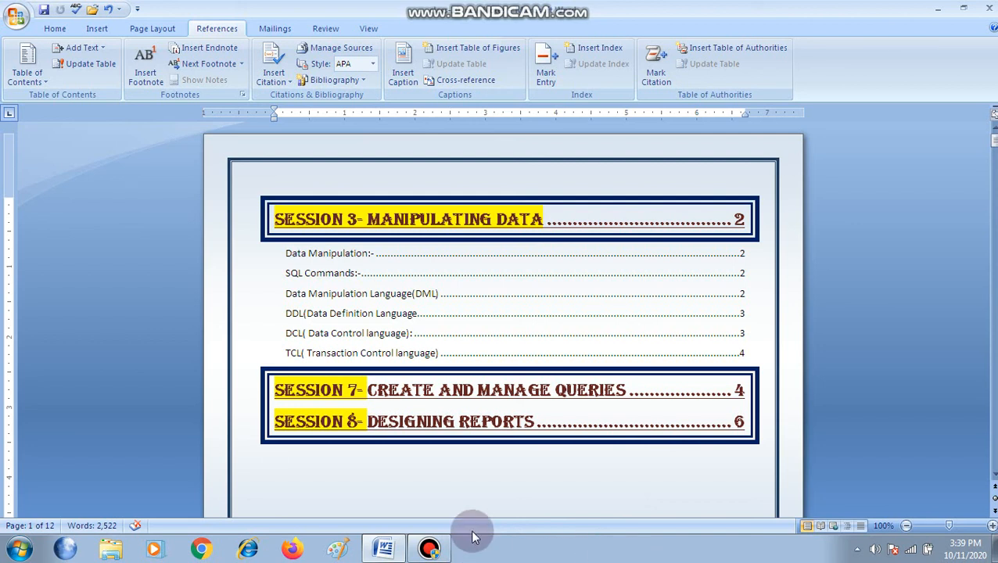
{"action": "mouse_move", "coordinate": [430, 551]}
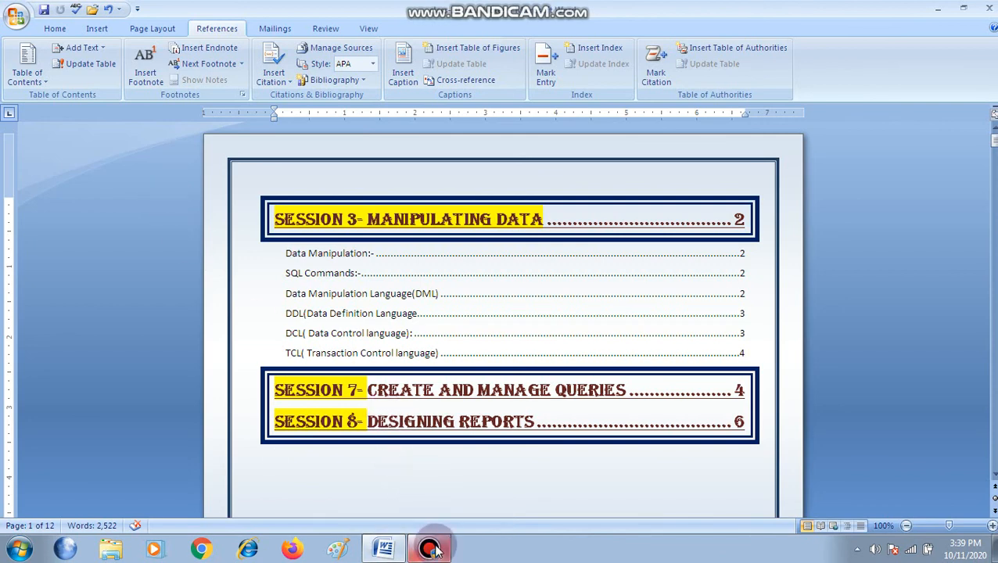
{"action": "left_click", "coordinate": [432, 550]}
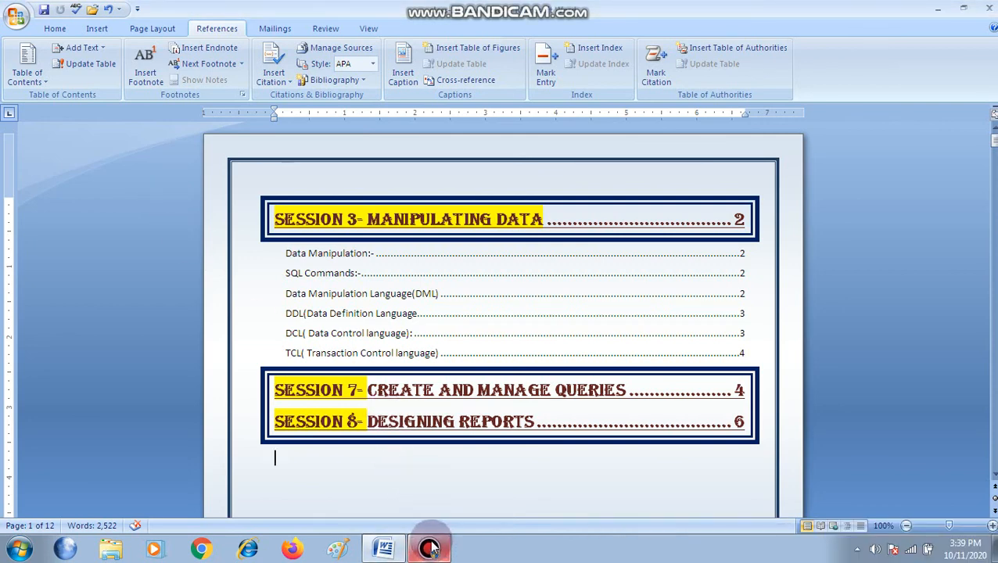
{"action": "left_click", "coordinate": [23, 17]}
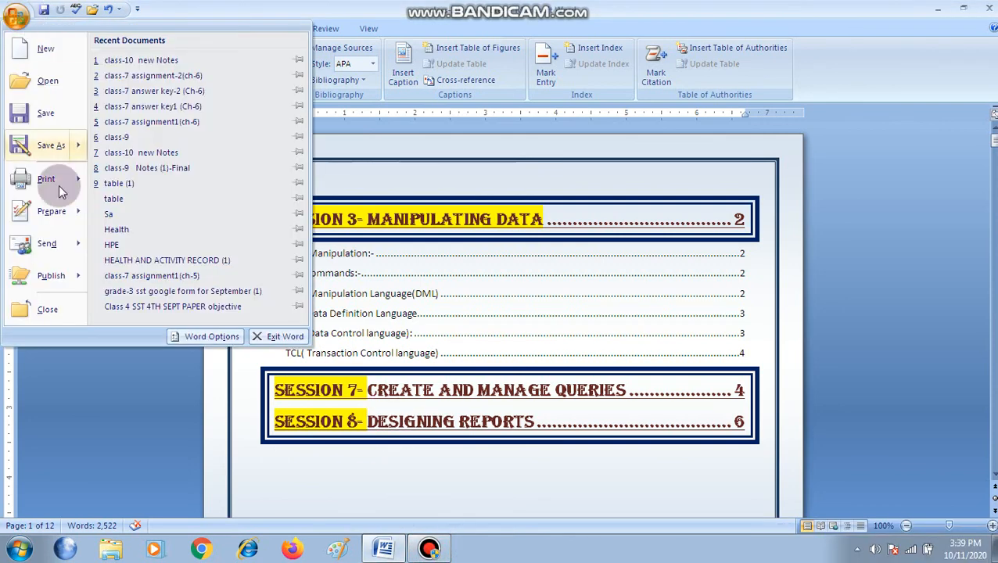
{"action": "left_click", "coordinate": [106, 393]}
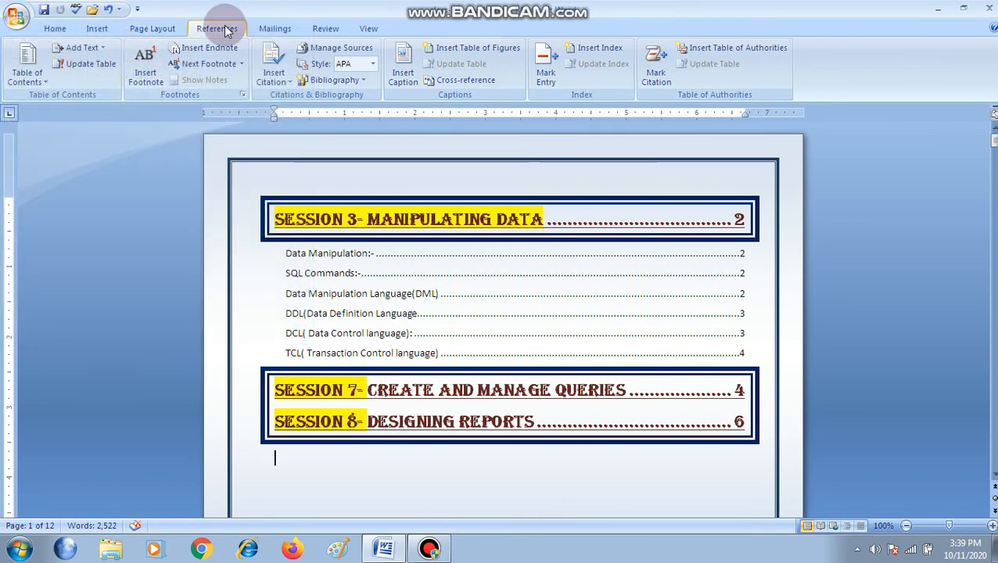
{"action": "left_click", "coordinate": [35, 78]}
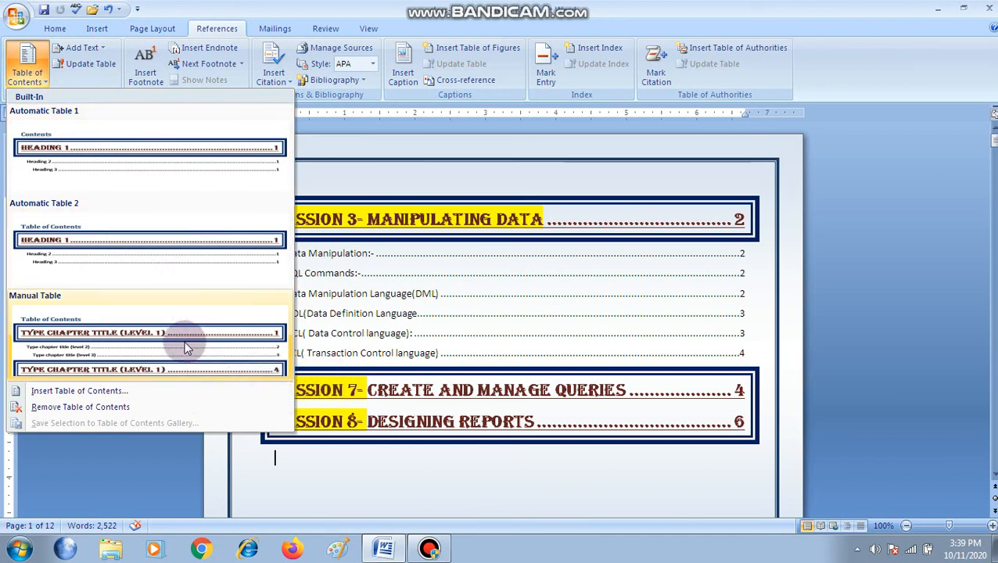
{"action": "left_click", "coordinate": [568, 471]}
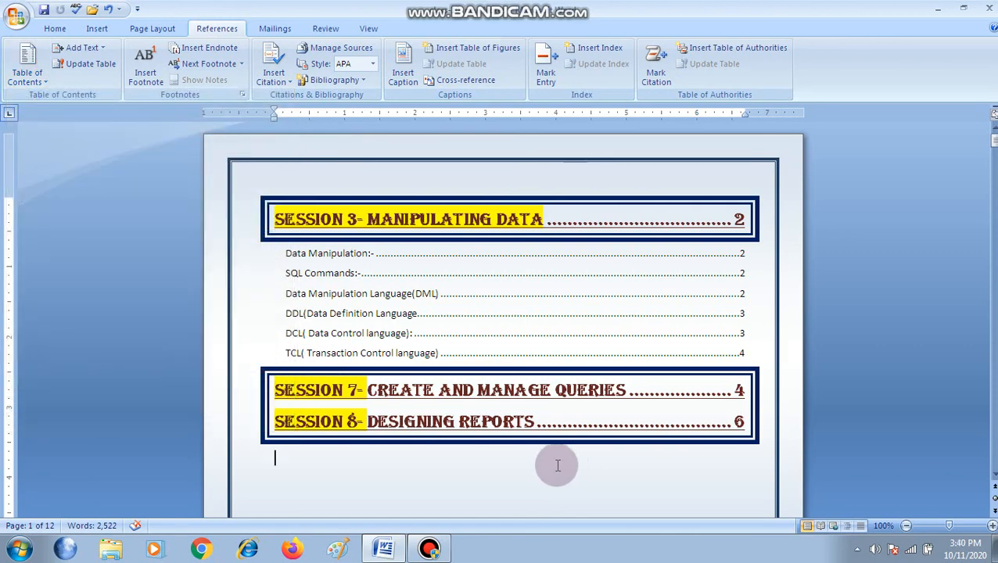
{"action": "scroll", "coordinate": [557, 469], "scroll_direction": "down", "scroll_amount": 3}
{"action": "scroll", "coordinate": [554, 473], "scroll_direction": "down", "scroll_amount": 2}
{"action": "scroll", "coordinate": [555, 473], "scroll_direction": "down", "scroll_amount": 3}
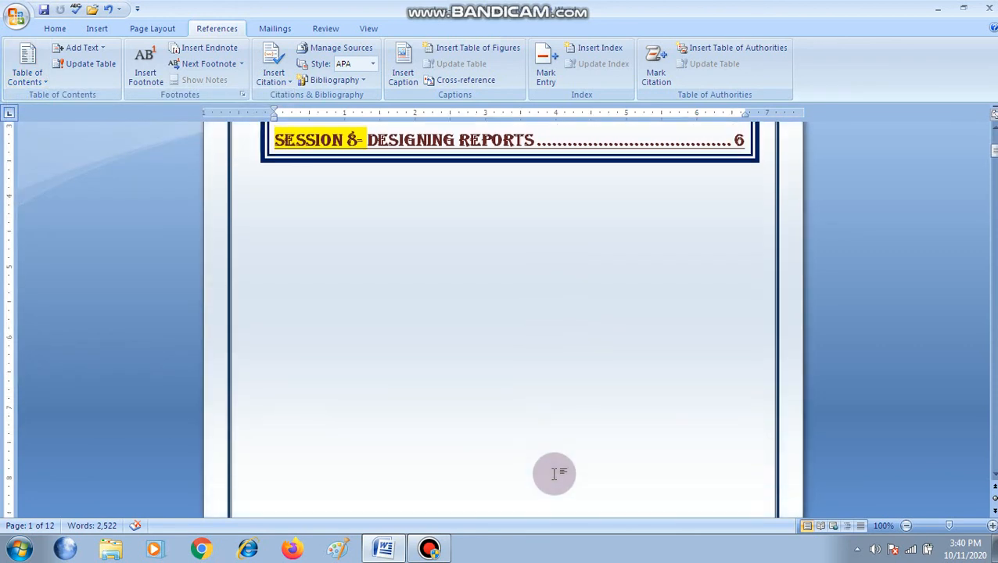
{"action": "scroll", "coordinate": [553, 473], "scroll_direction": "down", "scroll_amount": 12}
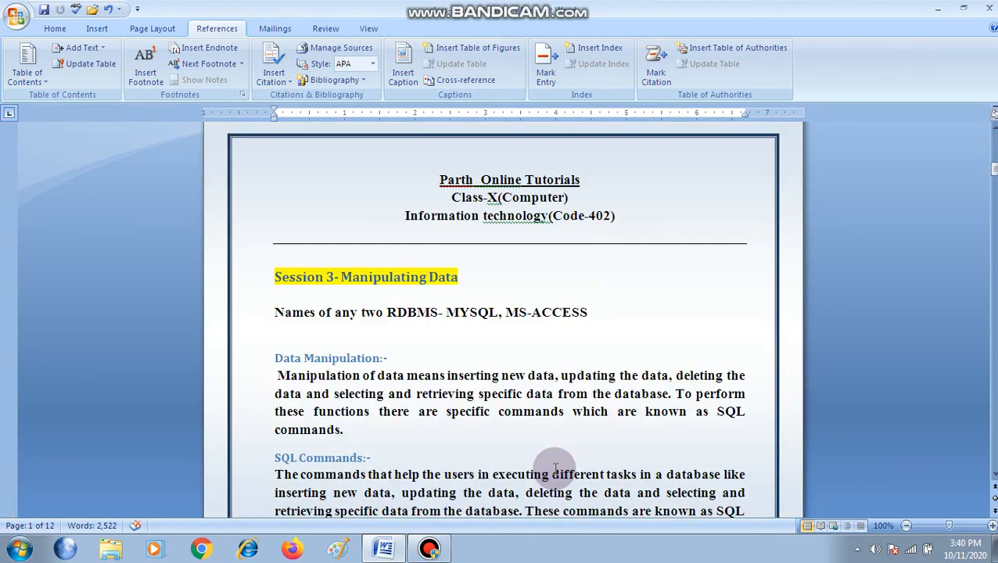
{"action": "scroll", "coordinate": [555, 468], "scroll_direction": "down", "scroll_amount": 4}
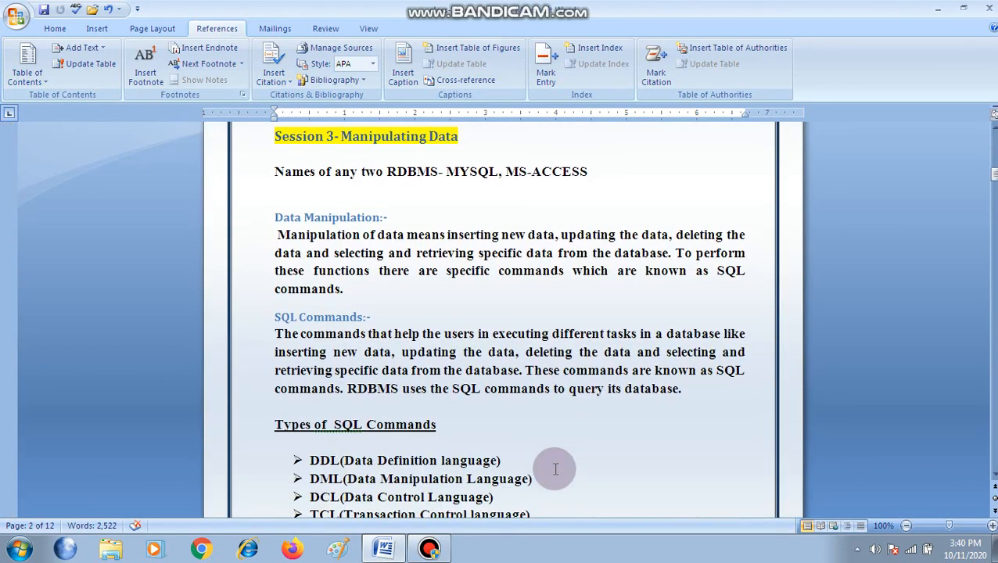